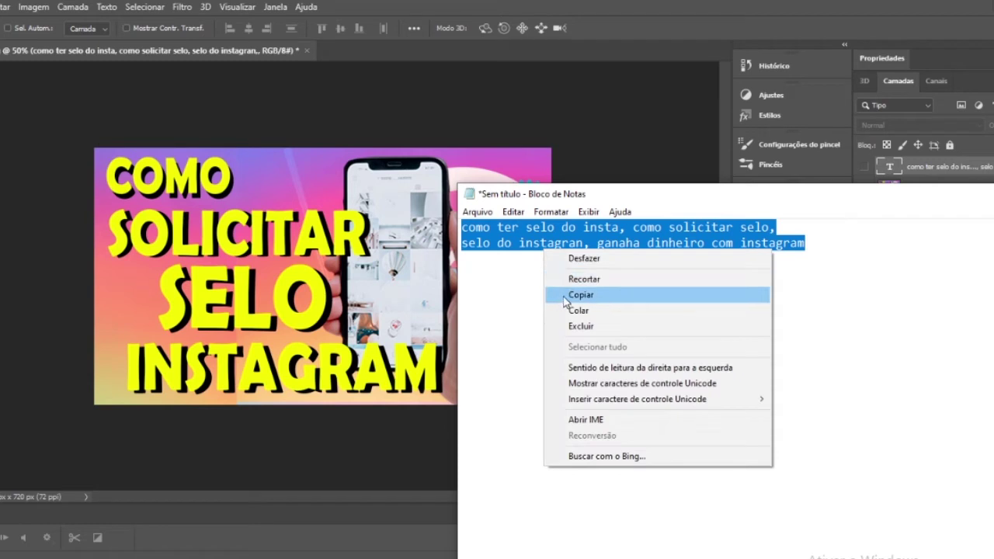
Copy the Instagram keyword text from Notepad and paste it in Photoshop as a new text layer near the thumbnail's upper middle.
{"action": "left_click", "coordinate": [561, 295]}
{"action": "left_click", "coordinate": [590, 161]}
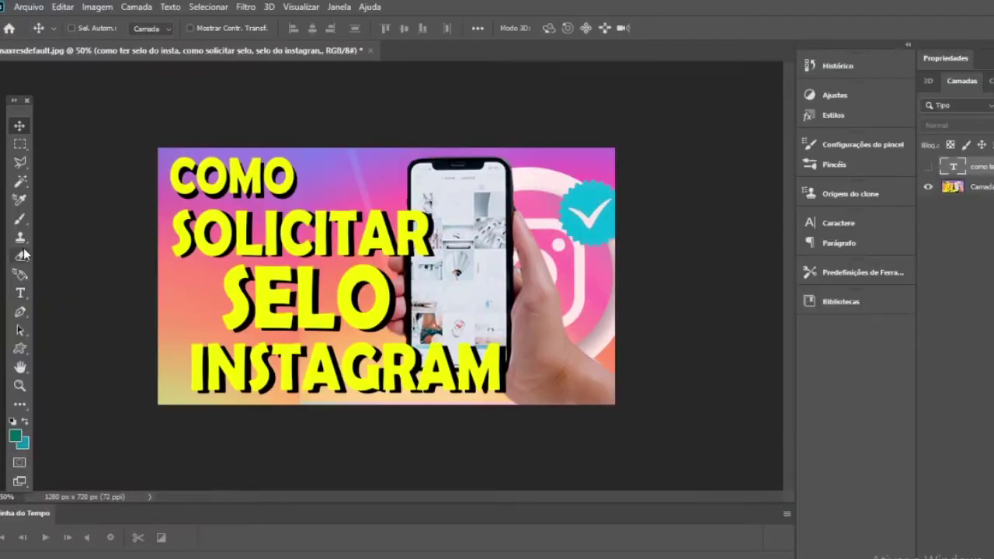
{"action": "left_click", "coordinate": [20, 293]}
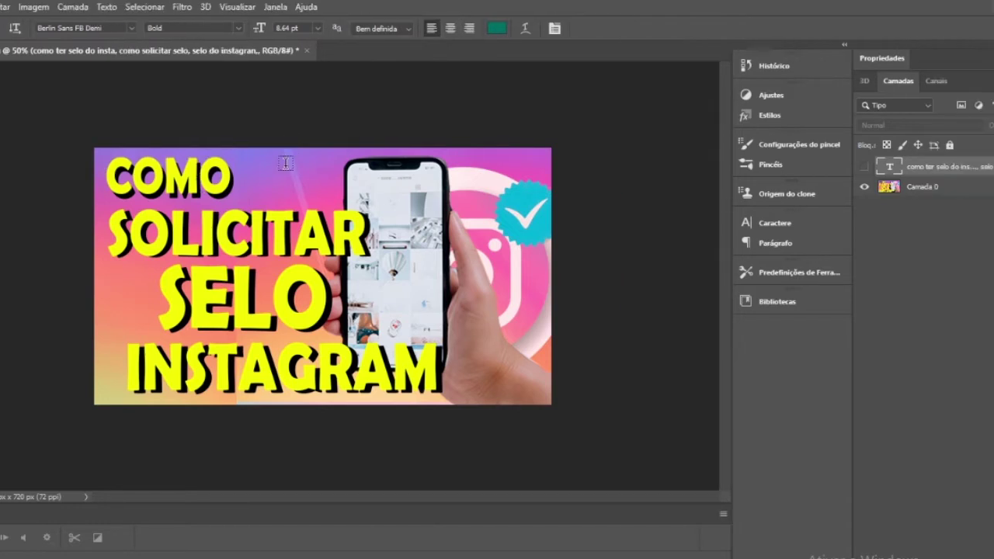
{"action": "left_click", "coordinate": [285, 163]}
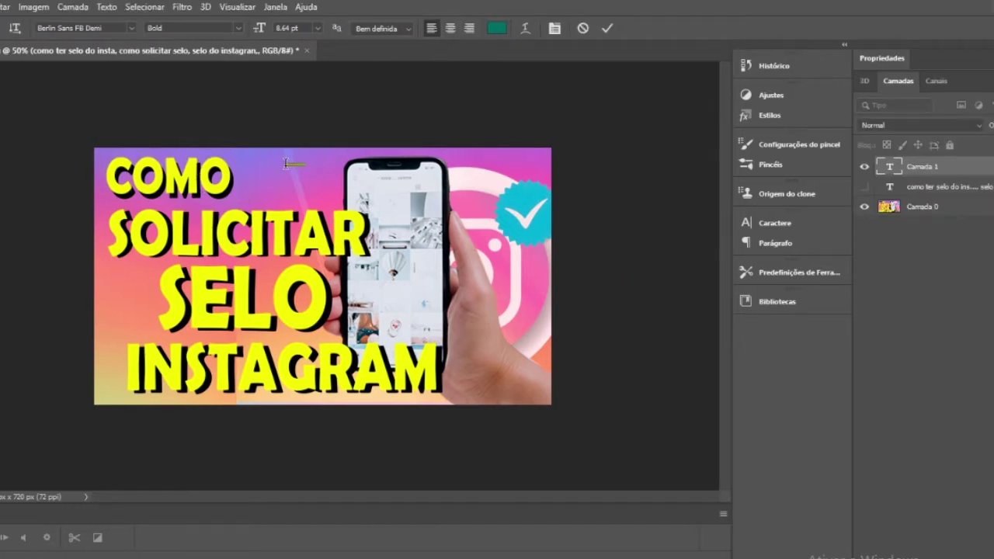
{"action": "key", "text": "ctrl+v"}
{"action": "key", "text": "ctrl+Return"}
{"action": "key", "text": "v"}
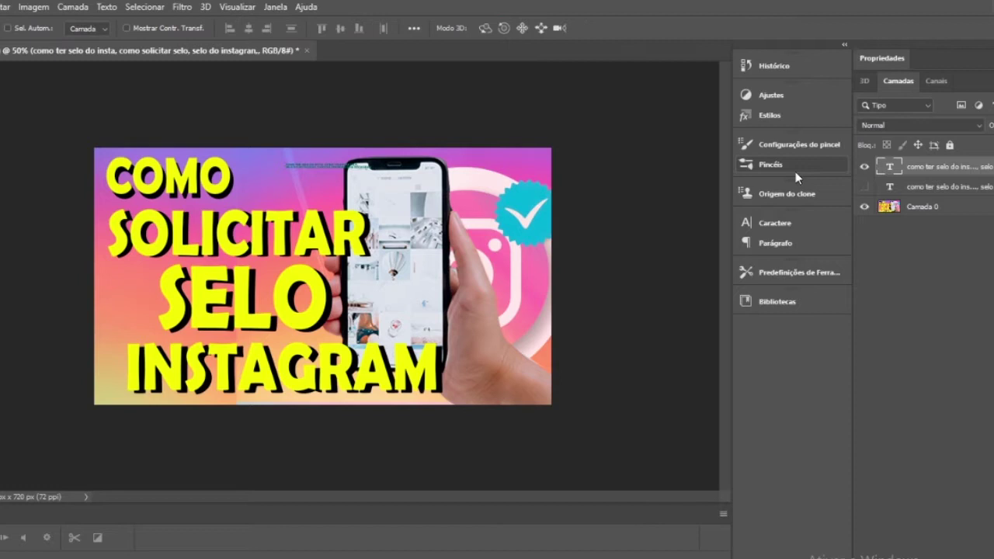
Delete the older hidden keyword text layer and hide the newly pasted one.
{"action": "left_click", "coordinate": [865, 187]}
{"action": "left_click", "coordinate": [865, 187]}
{"action": "left_click", "coordinate": [912, 187]}
{"action": "key", "text": "Delete"}
{"action": "left_click", "coordinate": [866, 167]}
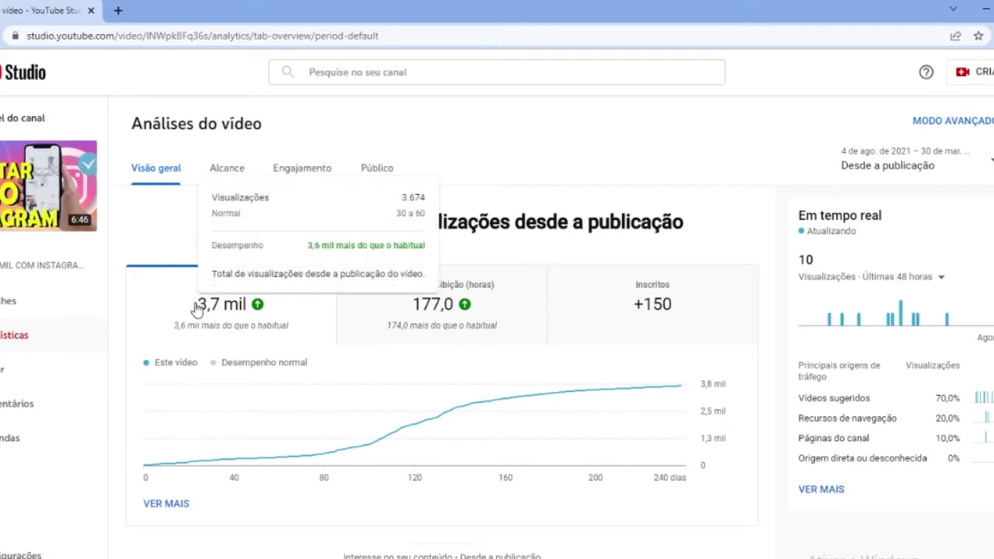
Switch to YouTube Studio and review the video's overview statistics and its reach metrics.
{"action": "mouse_move", "coordinate": [231, 310]}
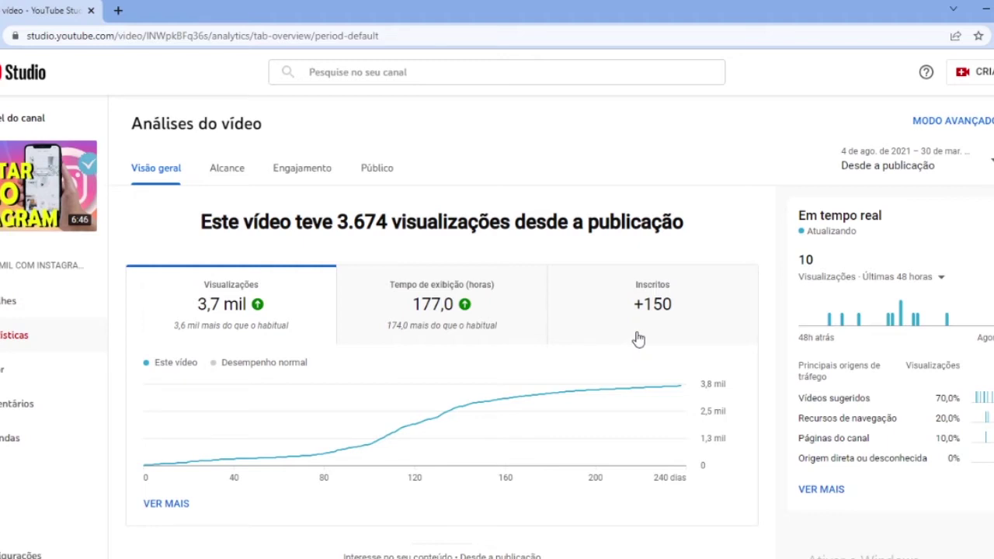
{"action": "left_click", "coordinate": [224, 173]}
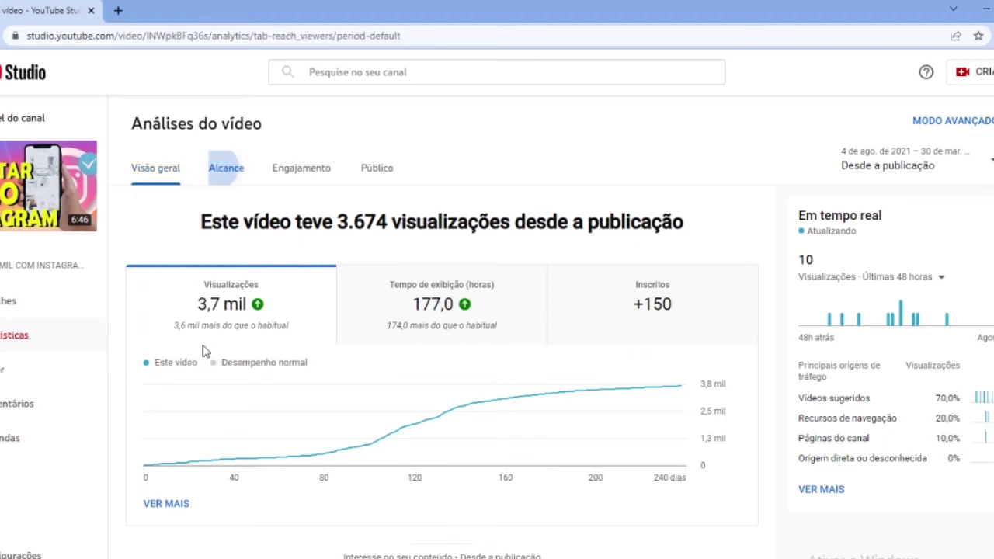
{"action": "mouse_move", "coordinate": [235, 261]}
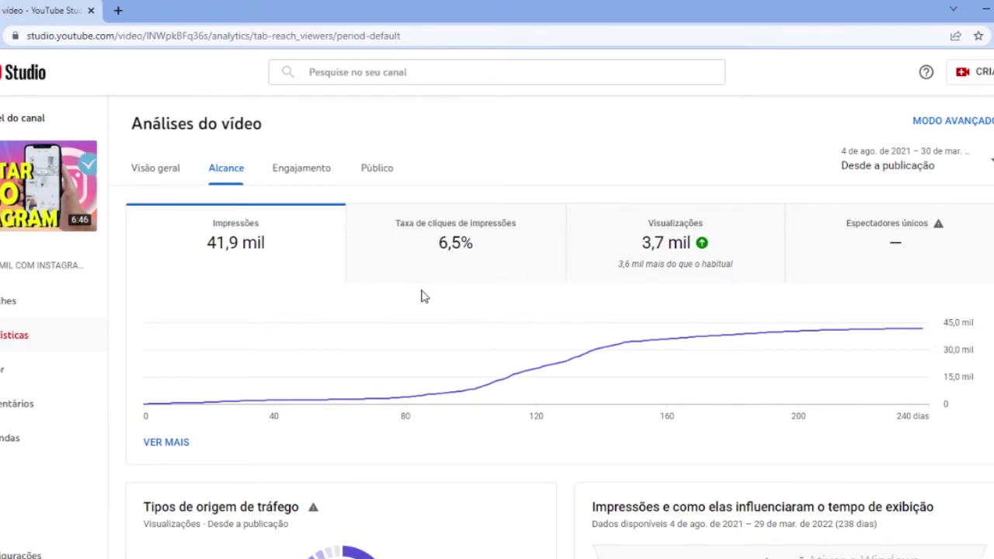
{"action": "left_click", "coordinate": [158, 174]}
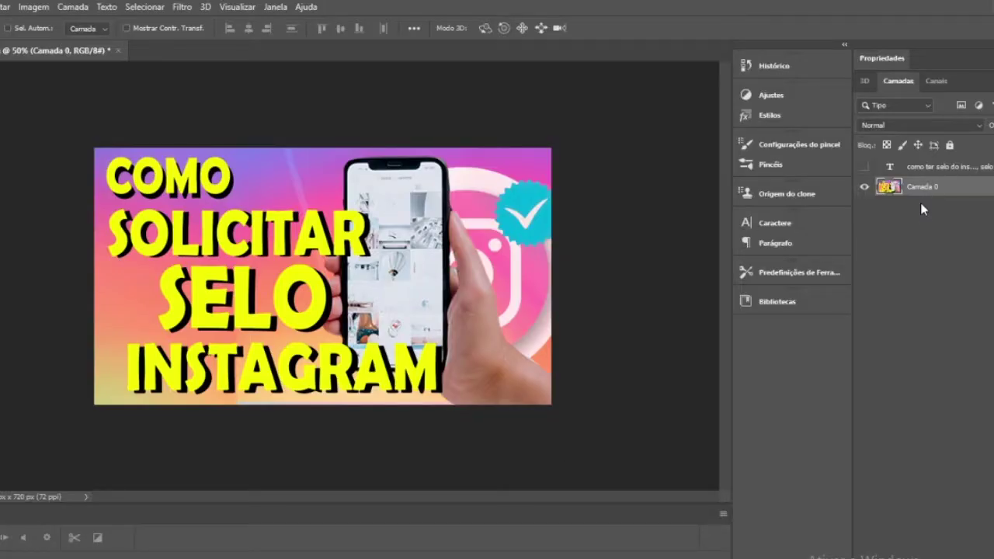
Switch to Photoshop, show the keyword text layer, enlarge it and move it over the phone and the verification badge.
{"action": "left_click", "coordinate": [921, 170]}
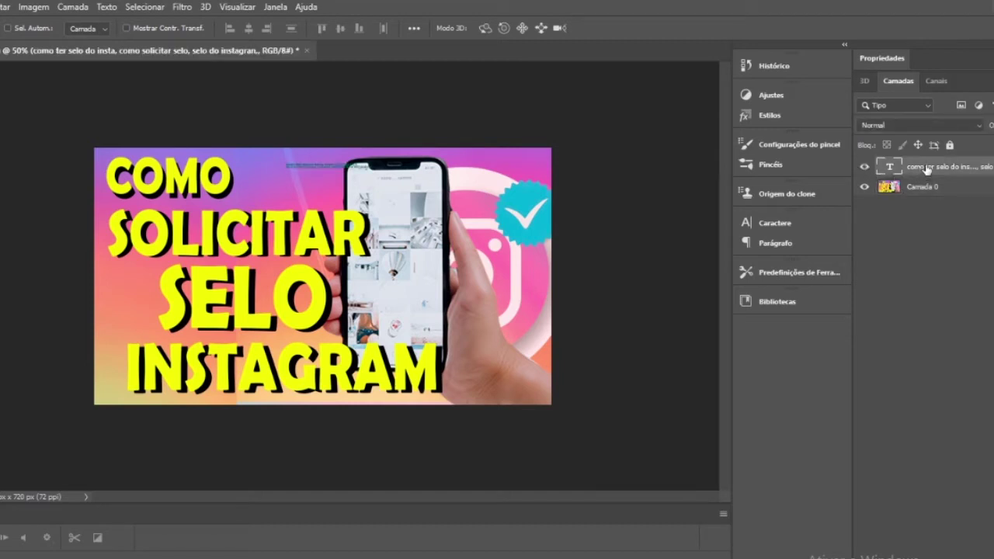
{"action": "key", "text": "ctrl"}
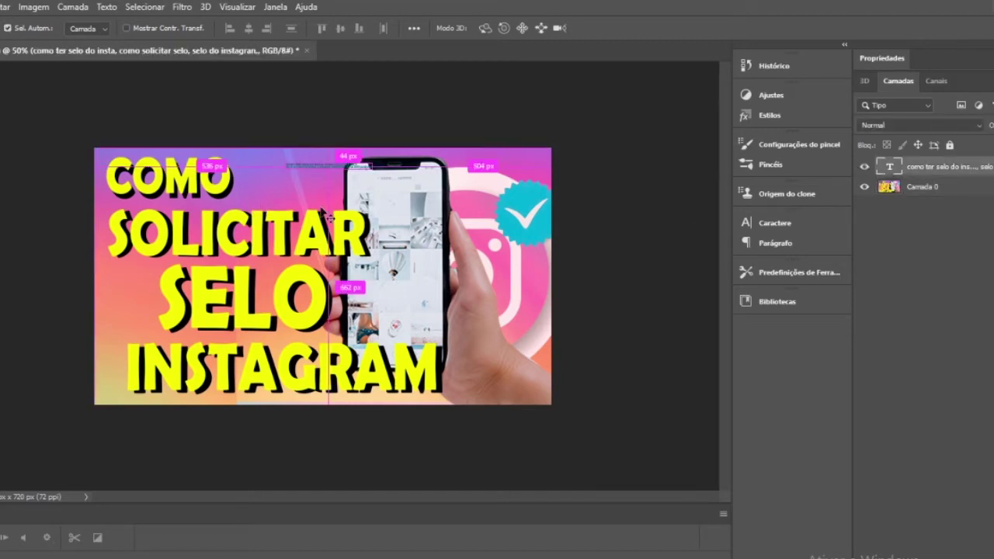
{"action": "key", "text": "ctrl+t"}
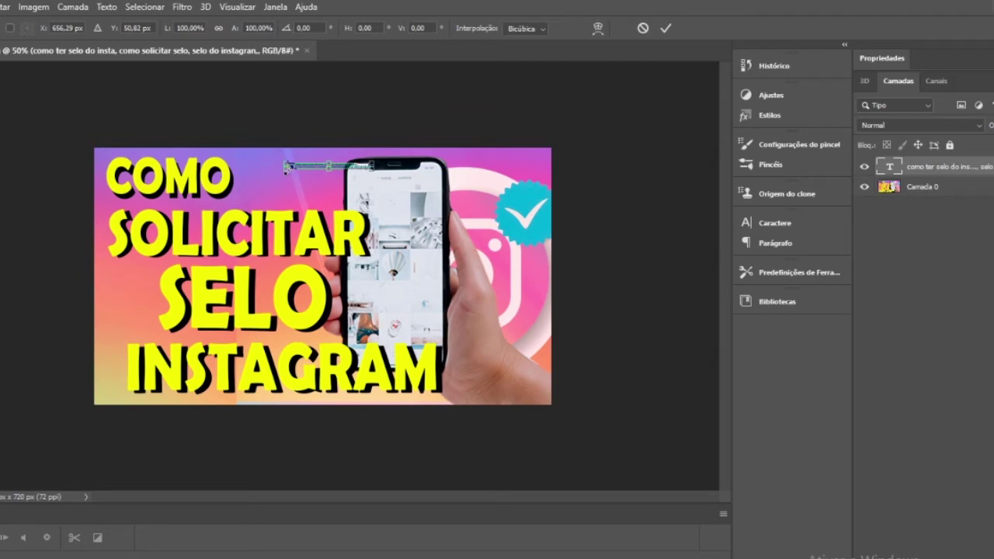
{"action": "left_click_drag", "start_coordinate": [286, 170], "coordinate": [214, 208]}
{"action": "left_click_drag", "start_coordinate": [288, 194], "coordinate": [470, 219]}
{"action": "key", "text": "Return"}
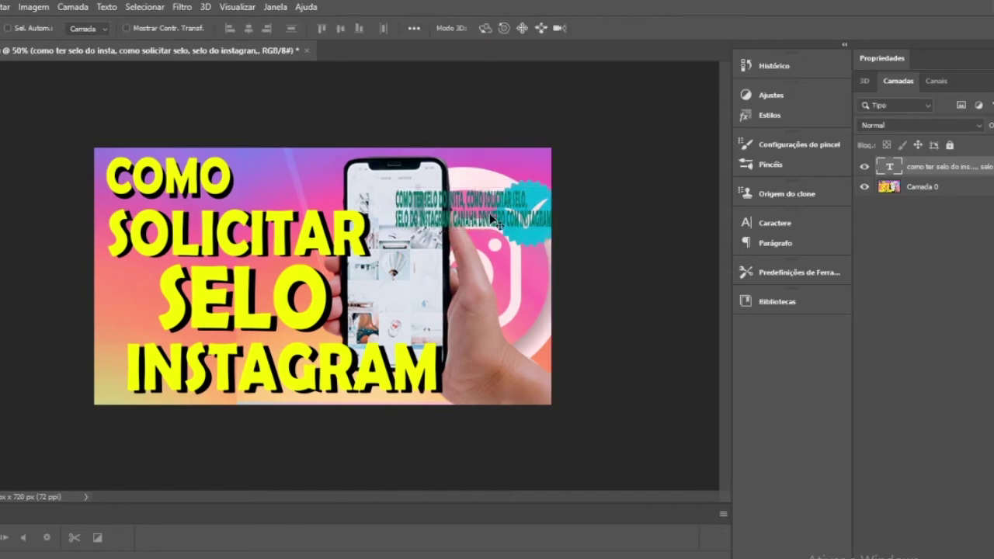
Stretch the keyword text's width to 139.78% and move it across the upper part of the phone.
{"action": "scroll", "coordinate": [475, 204], "scroll_direction": "up", "scroll_amount": 5}
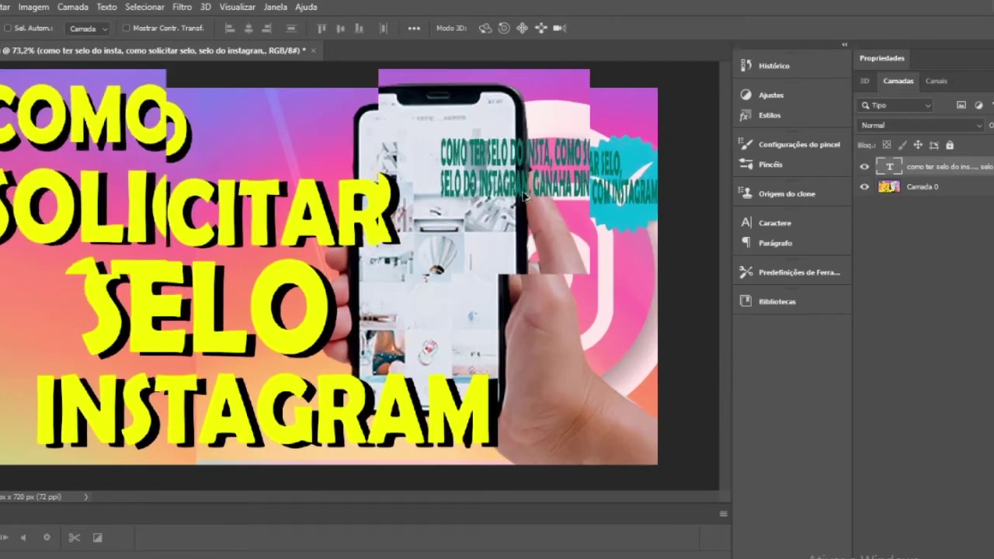
{"action": "scroll", "coordinate": [520, 198], "scroll_direction": "up", "scroll_amount": 2}
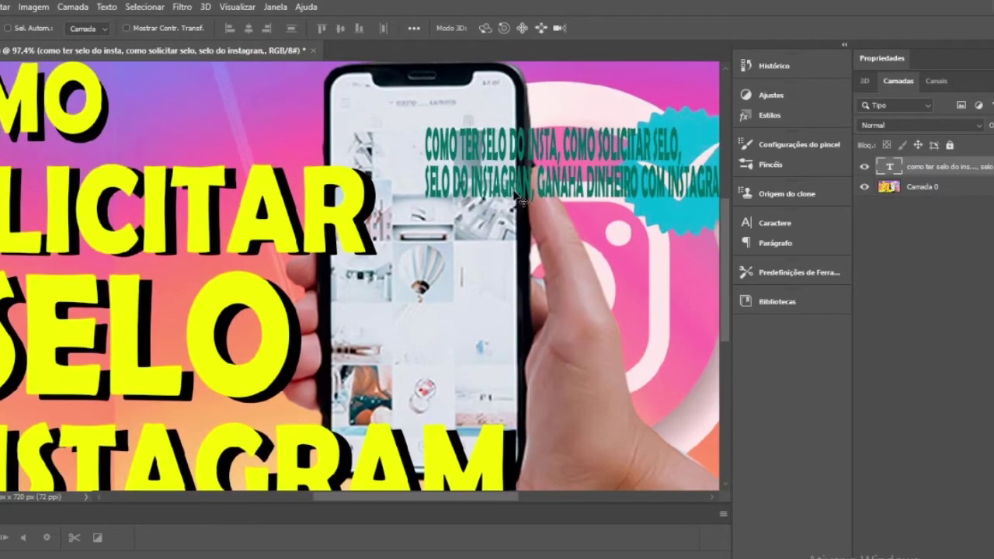
{"action": "key", "text": "ctrl+t"}
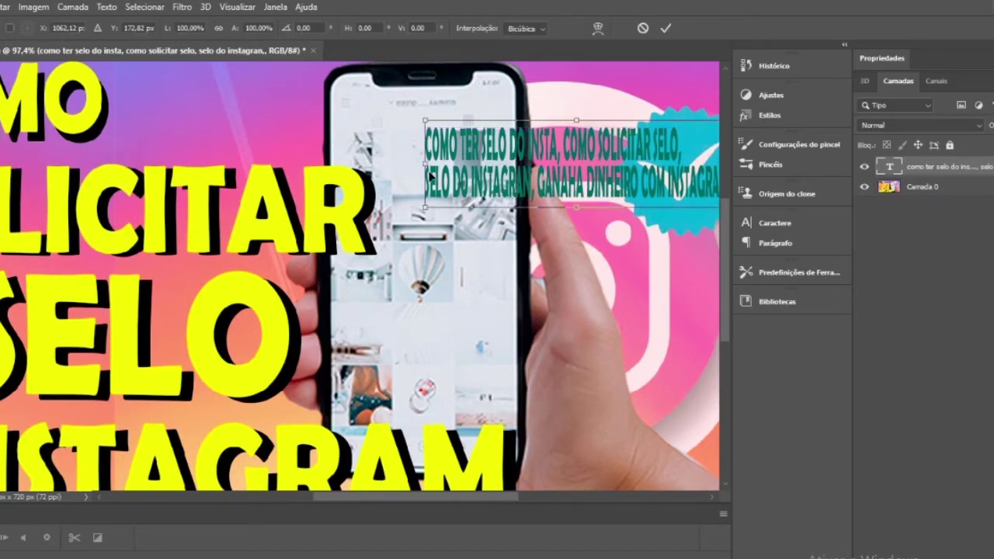
{"action": "left_click_drag", "start_coordinate": [425, 167], "coordinate": [304, 166]}
{"action": "left_click_drag", "start_coordinate": [504, 188], "coordinate": [365, 151]}
{"action": "left_click_drag", "start_coordinate": [365, 152], "coordinate": [414, 169]}
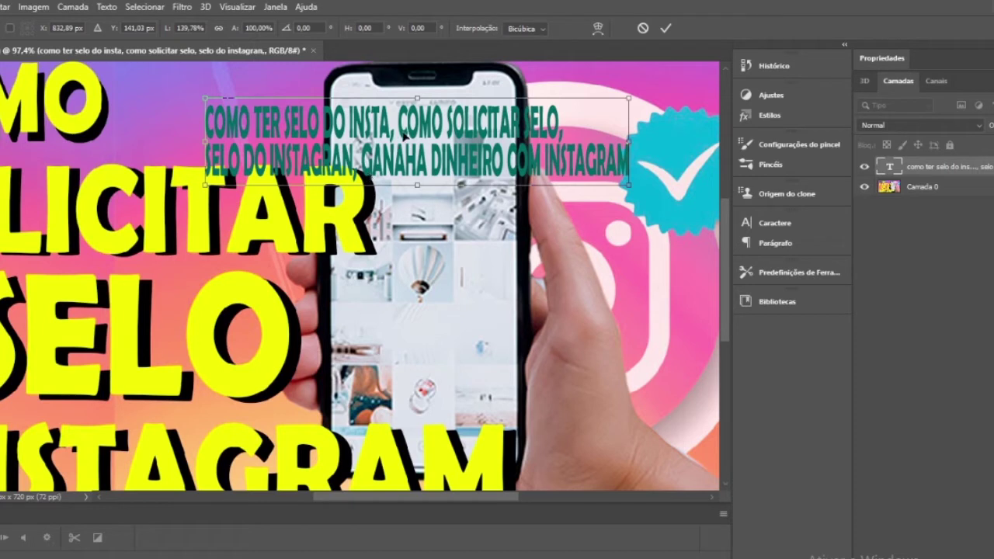
{"action": "key", "text": "Return"}
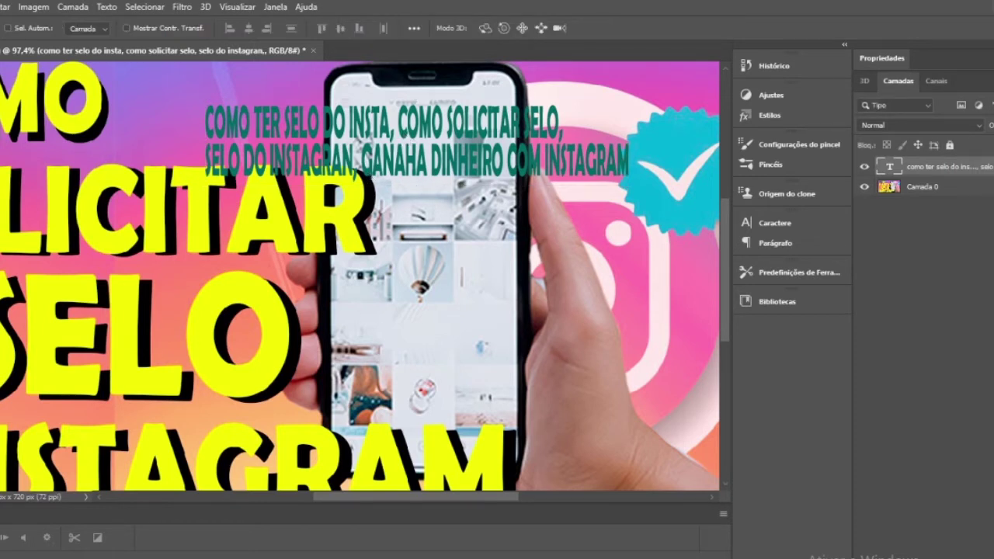
Break the keyword text into four lines, splitting it before "COMO SOLICITAR SELO" and after "GAN".
{"action": "key", "text": "t"}
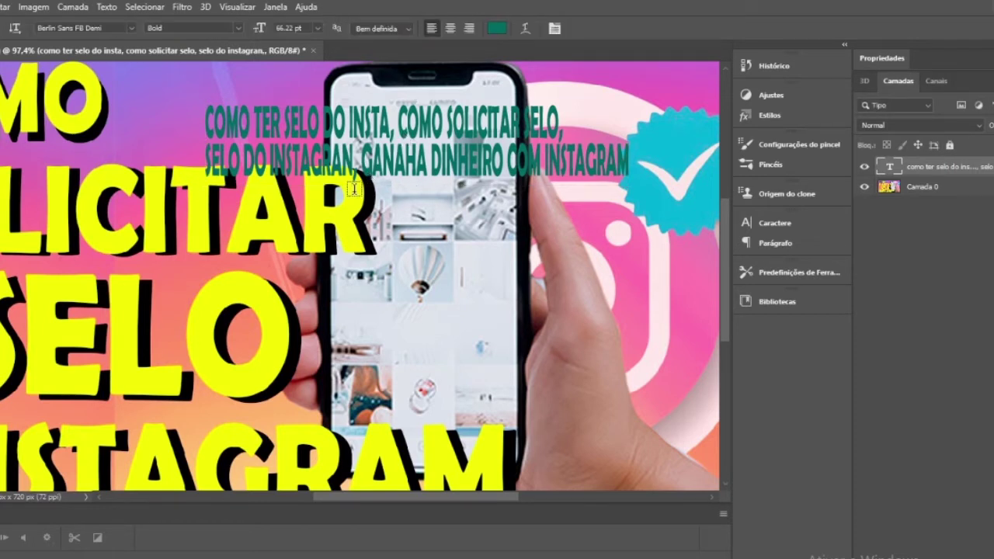
{"action": "left_click", "coordinate": [394, 160]}
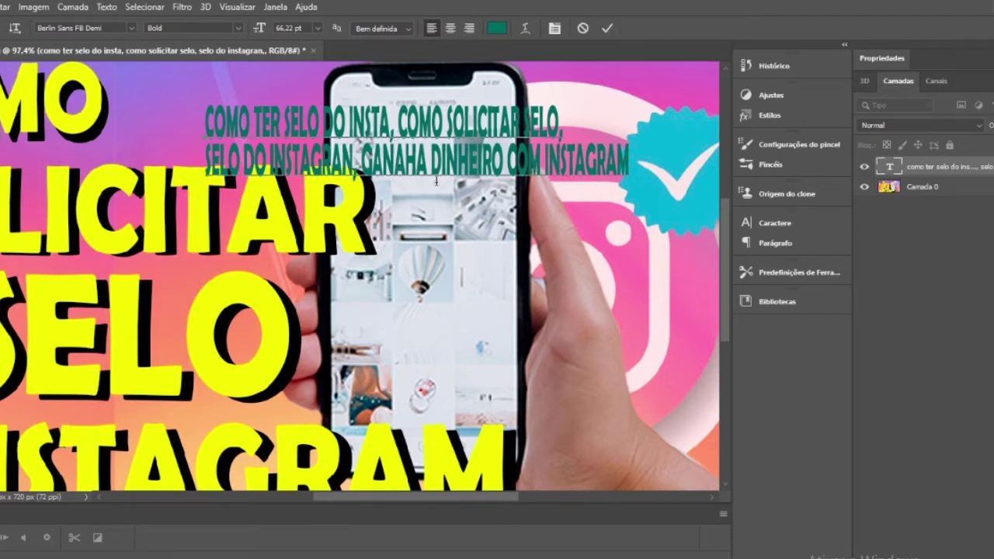
{"action": "key", "text": "Return"}
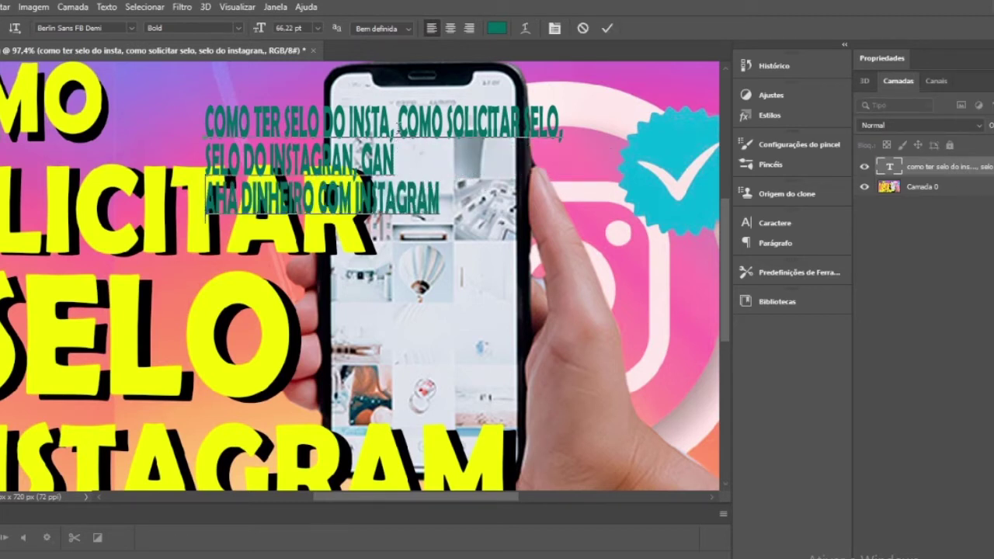
{"action": "left_click", "coordinate": [397, 125]}
{"action": "key", "text": "Return"}
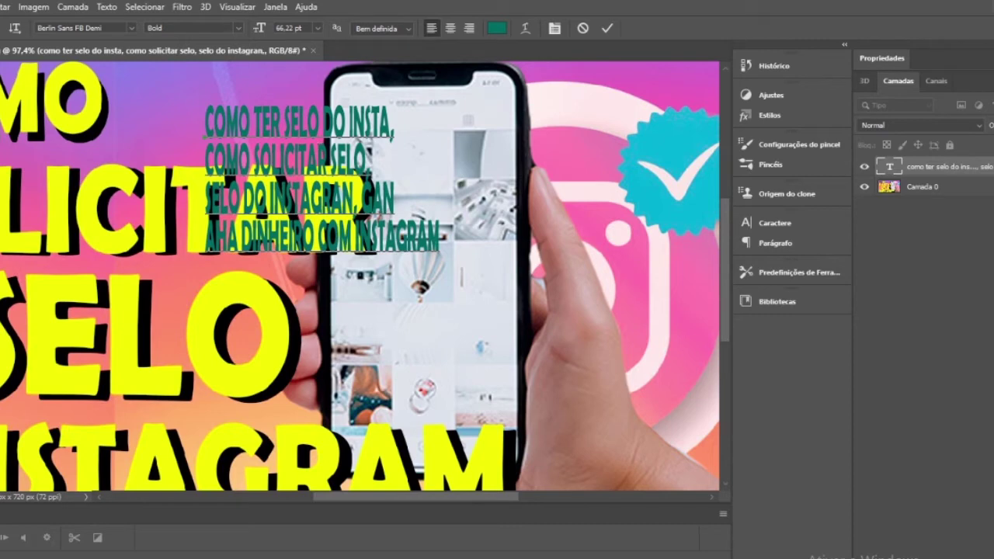
{"action": "key", "text": "ctrl+Return"}
{"action": "key", "text": "v"}
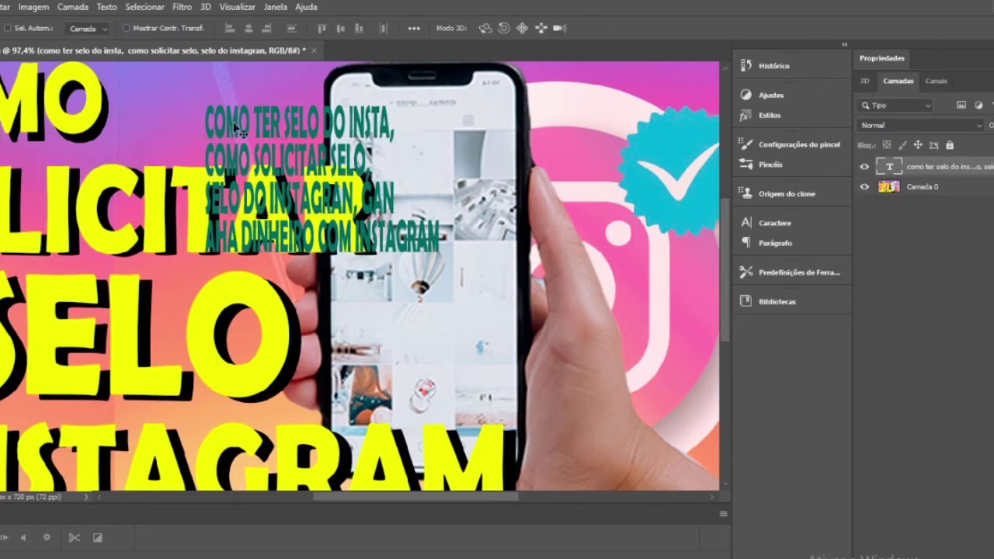
Move the four-line keyword text to the thumbnail's upper right corner and scale it down to fit beside the phone.
{"action": "left_click_drag", "start_coordinate": [237, 129], "coordinate": [566, 111]}
{"action": "key", "text": "ctrl+t"}
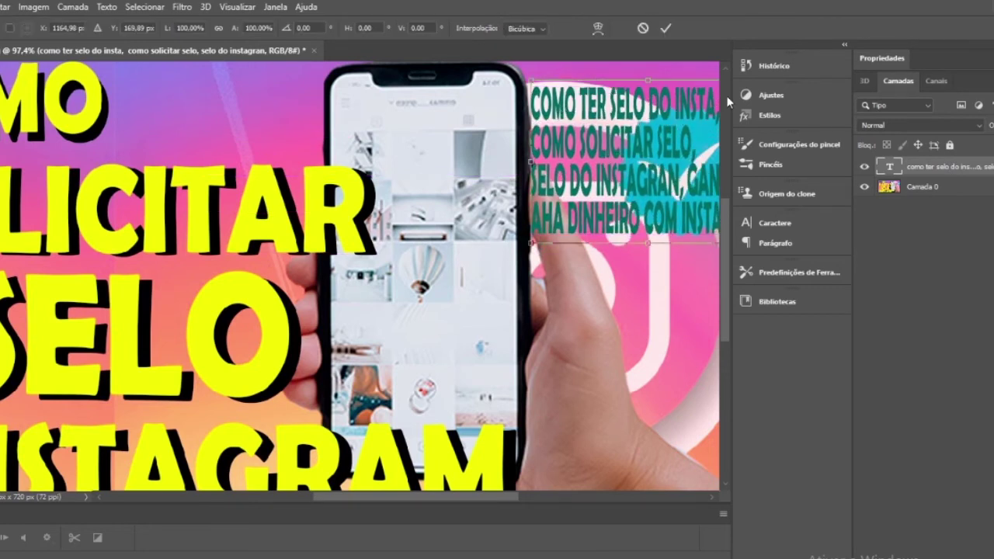
{"action": "left_click_drag", "start_coordinate": [528, 76], "coordinate": [574, 110]}
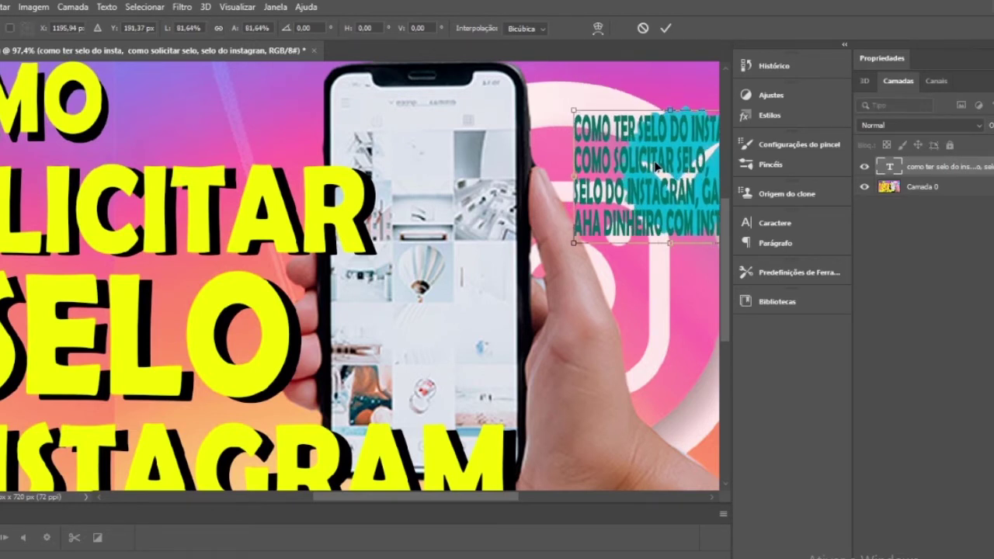
{"action": "left_click_drag", "start_coordinate": [657, 165], "coordinate": [622, 134]}
{"action": "left_click_drag", "start_coordinate": [533, 80], "coordinate": [558, 94]}
{"action": "left_click_drag", "start_coordinate": [607, 141], "coordinate": [592, 129]}
{"action": "key", "text": "Return"}
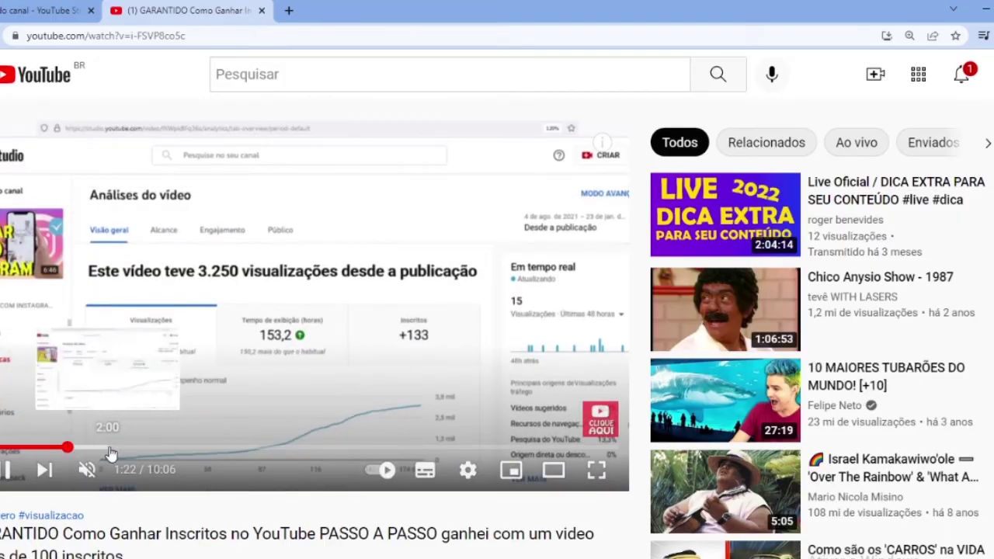
Switch to the YouTube video on gaining subscribers, skim to the file properties window at about 7:03 and pause it.
{"action": "left_click", "coordinate": [117, 452]}
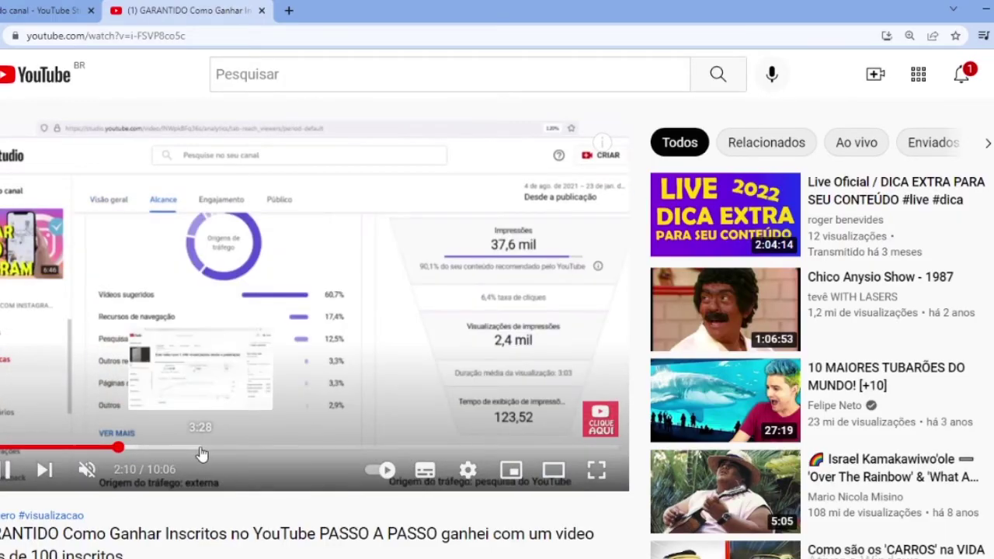
{"action": "left_click", "coordinate": [201, 451]}
{"action": "left_click", "coordinate": [233, 450]}
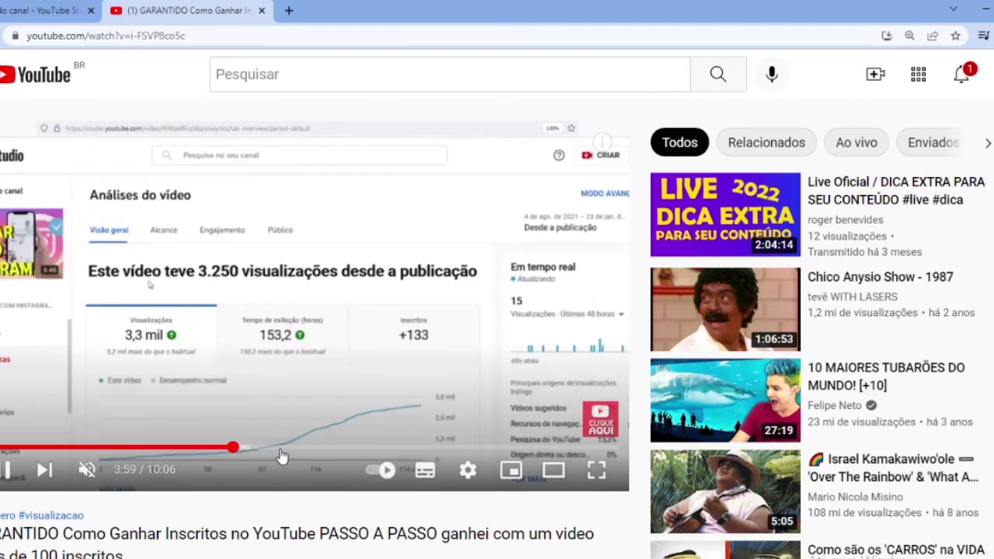
{"action": "left_click", "coordinate": [282, 451]}
{"action": "left_click", "coordinate": [321, 450]}
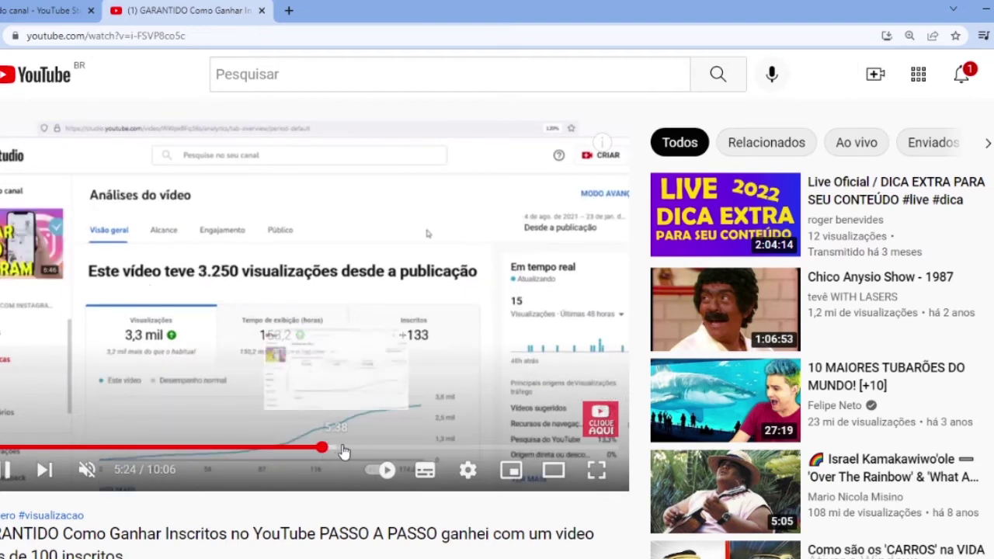
{"action": "left_click", "coordinate": [349, 450]}
{"action": "left_click", "coordinate": [381, 451]}
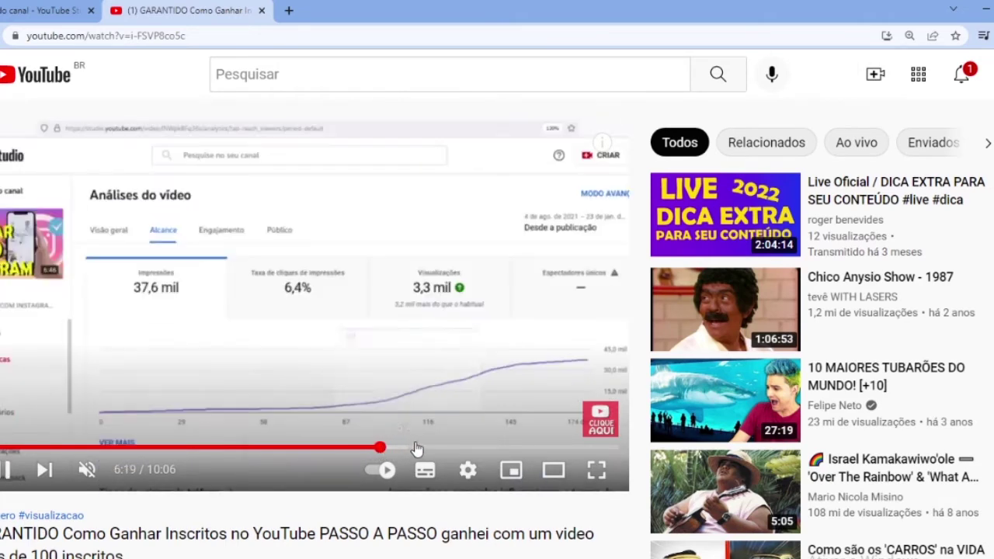
{"action": "left_click", "coordinate": [416, 450]}
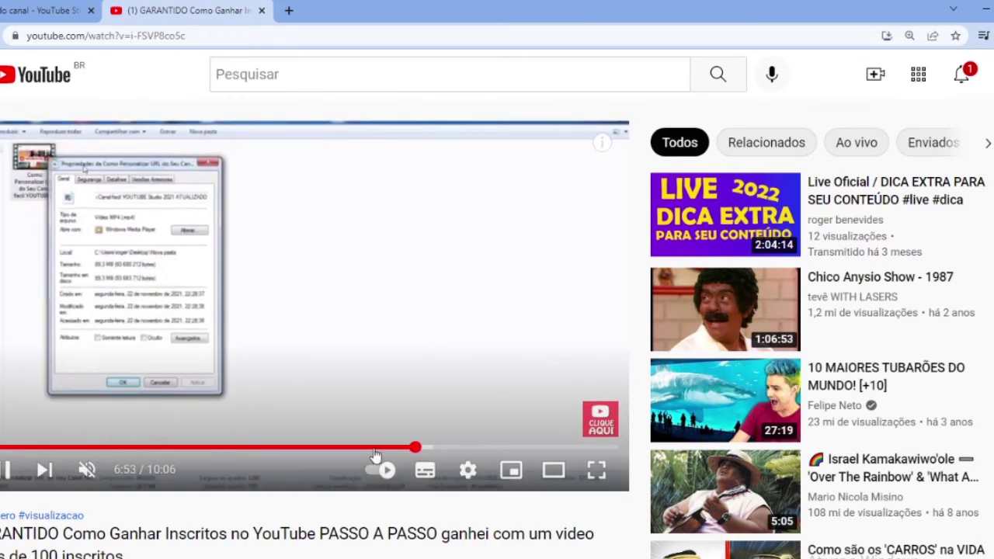
{"action": "left_click", "coordinate": [447, 448]}
{"action": "left_click", "coordinate": [403, 449]}
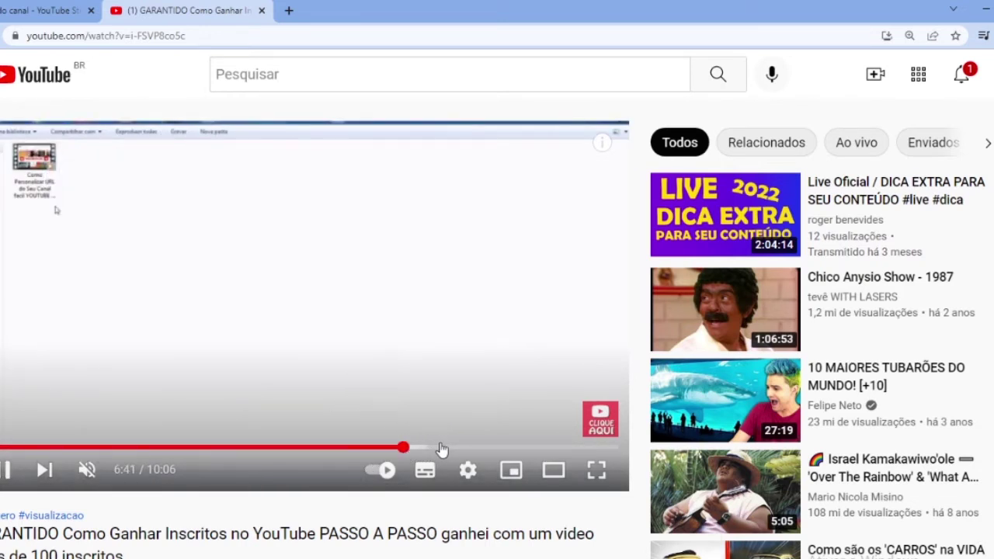
{"action": "left_click", "coordinate": [427, 449]}
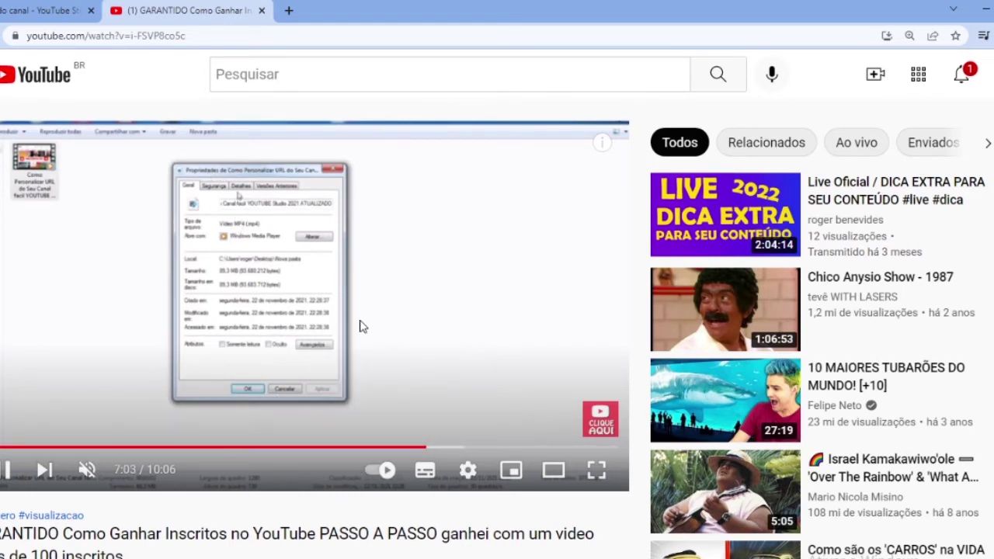
{"action": "left_click", "coordinate": [3, 470]}
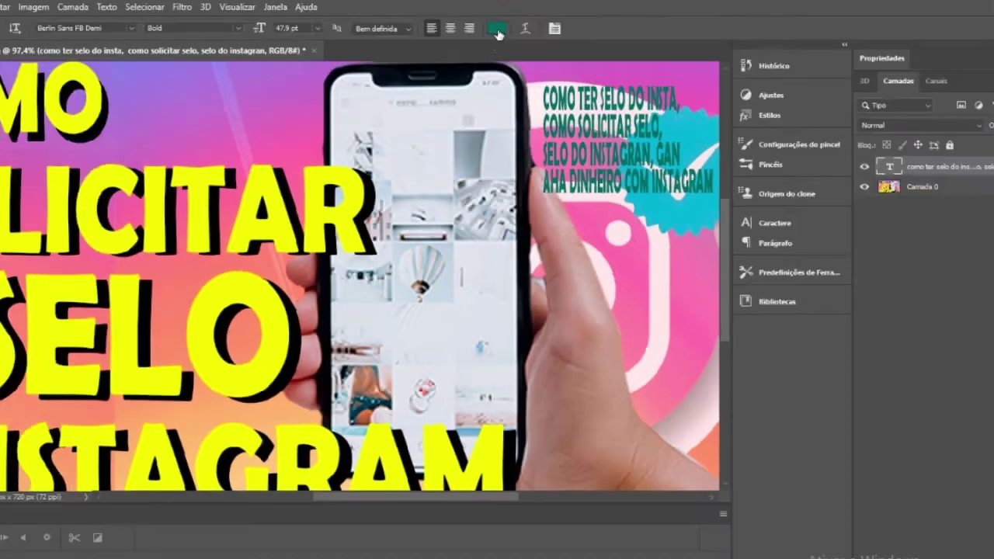
Change the keyword text's color to black.
{"action": "left_click", "coordinate": [499, 24]}
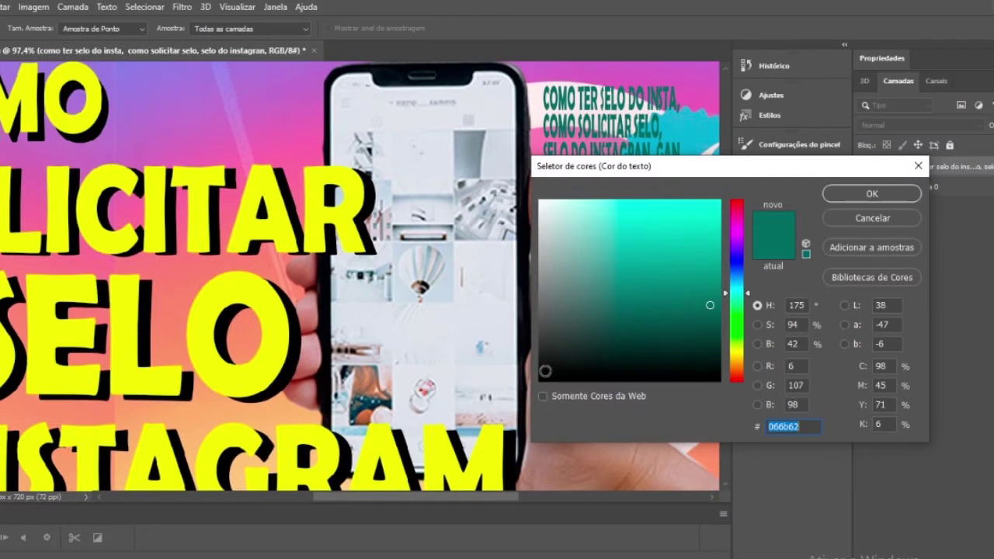
{"action": "left_click", "coordinate": [703, 377]}
{"action": "key", "text": "Return"}
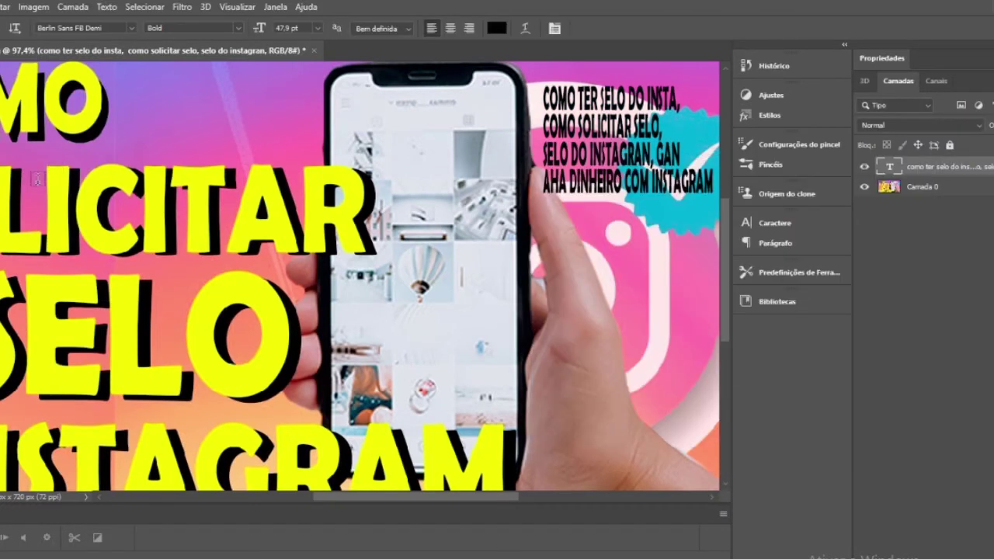
{"action": "key", "text": "v"}
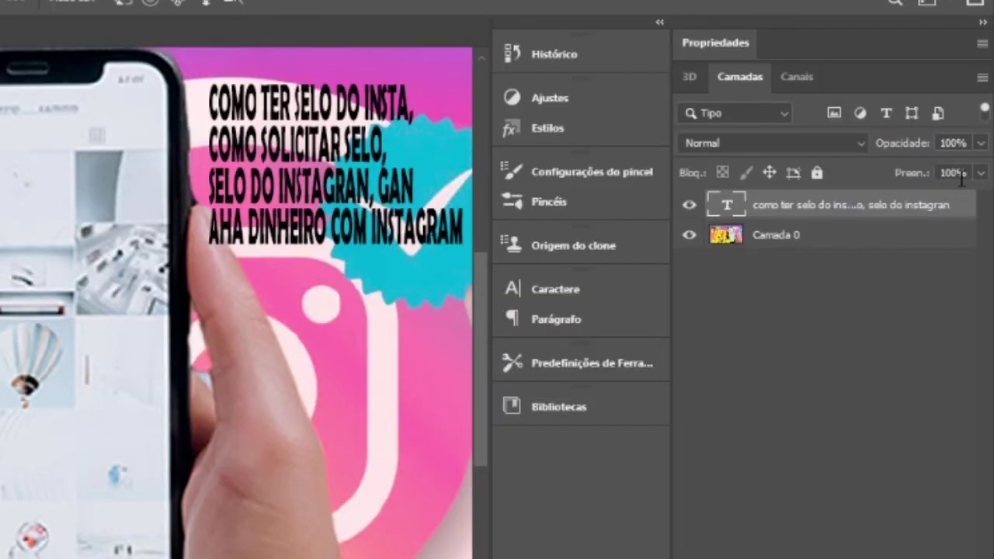
Lower the keyword text layer's opacity to 15%.
{"action": "left_click", "coordinate": [981, 143]}
{"action": "left_click_drag", "start_coordinate": [979, 169], "coordinate": [895, 188]}
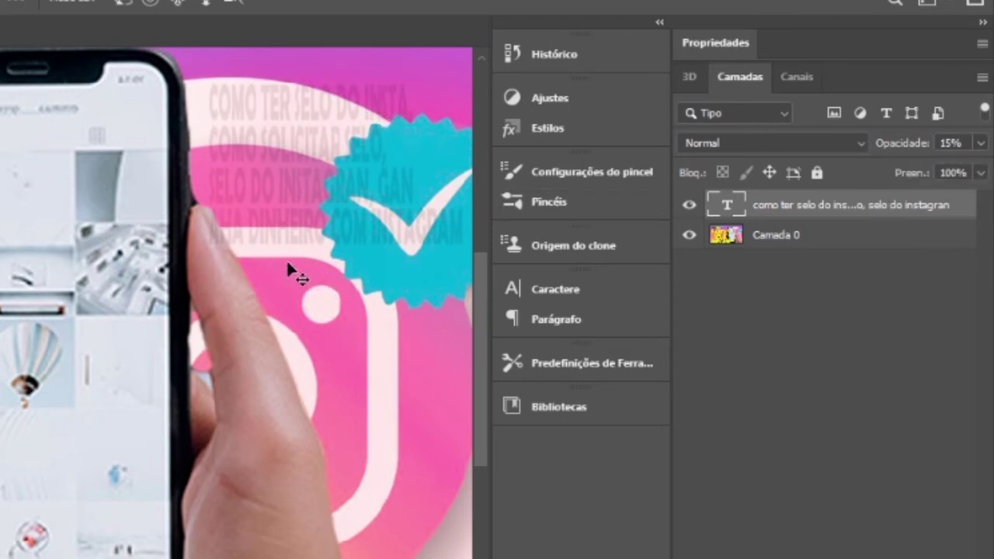
{"action": "left_click_drag", "start_coordinate": [289, 268], "coordinate": [289, 268]}
{"action": "key", "text": "Up"}
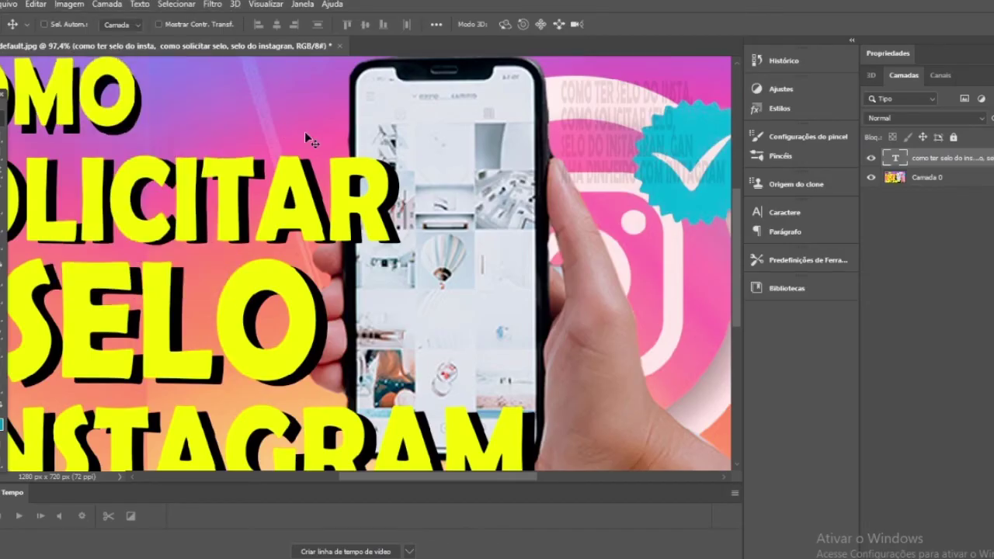
{"action": "key", "text": "i"}
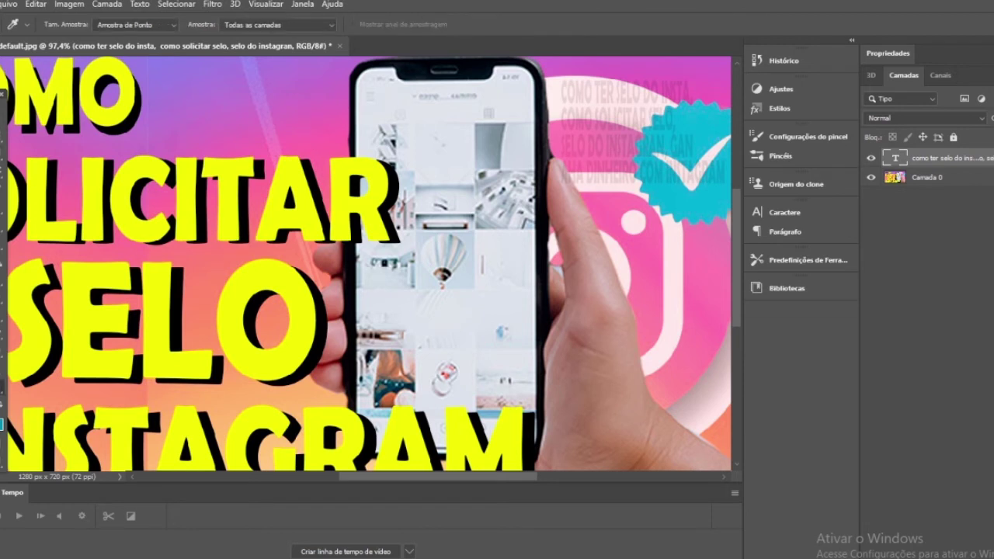
{"action": "key", "text": "v"}
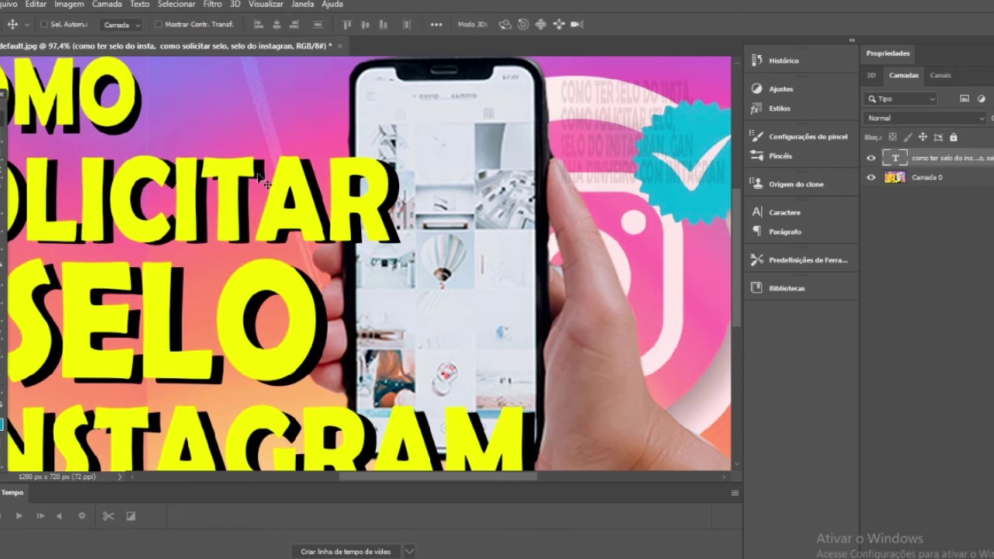
{"action": "key", "text": "ctrl"}
{"action": "key", "text": "alt+i"}
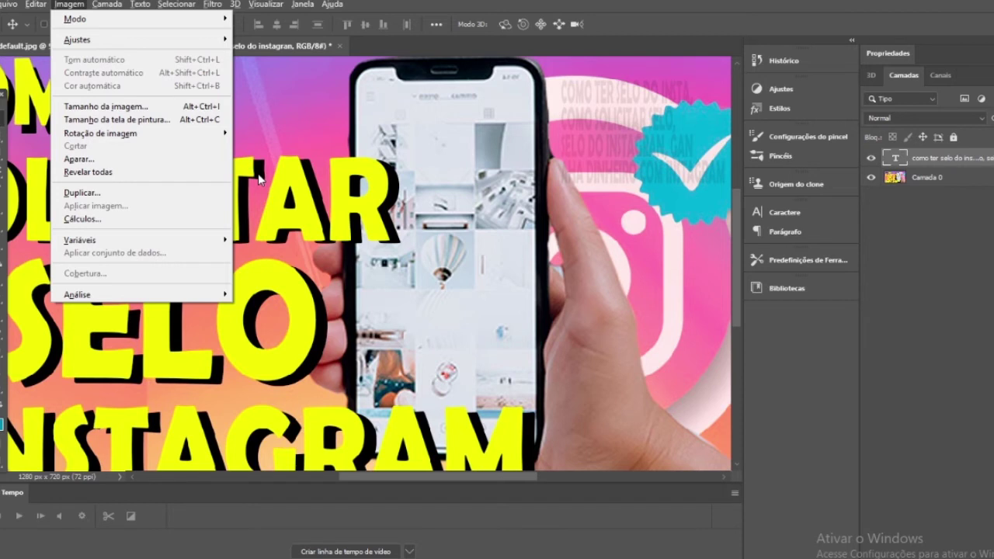
{"action": "key", "text": "Escape"}
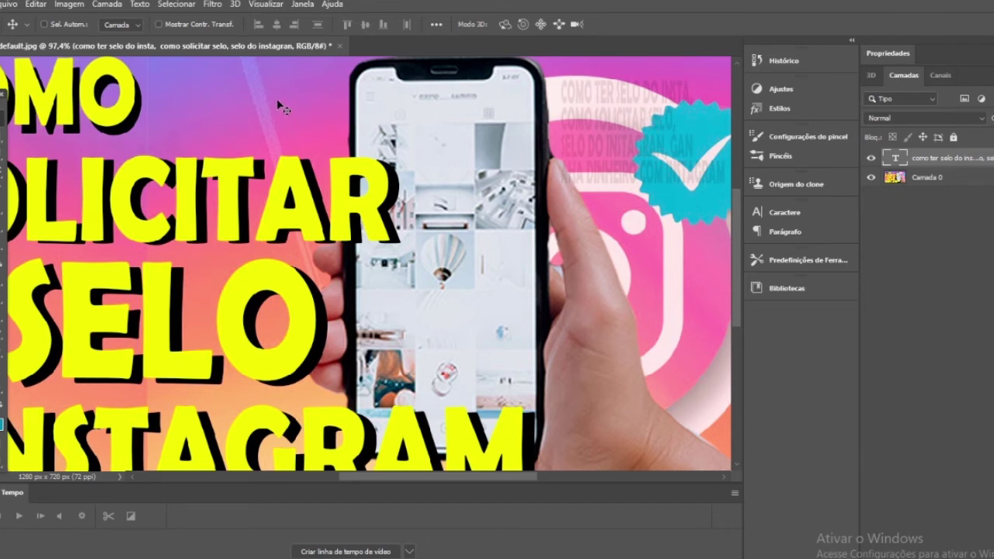
{"action": "key", "text": "i"}
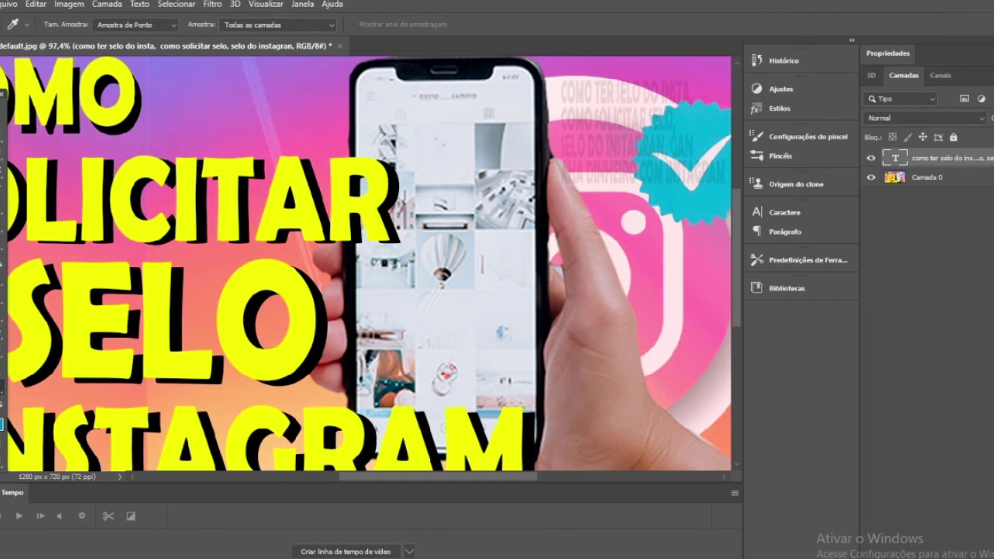
{"action": "key", "text": "v"}
Invert the colors of layer Camada 0, inspect the keyword text around the verification badge up close, and invert the colors back.
{"action": "left_click", "coordinate": [944, 177]}
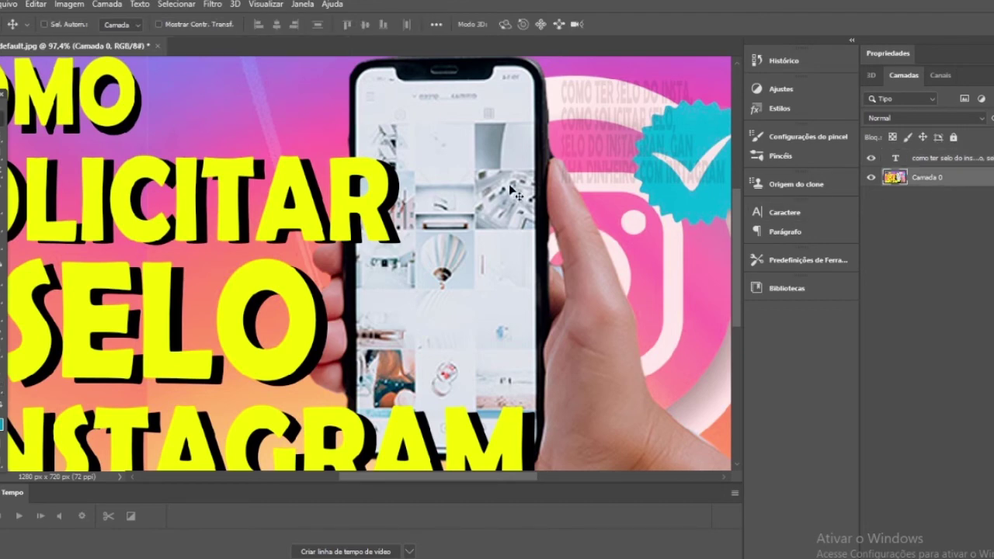
{"action": "key", "text": "ctrl+i"}
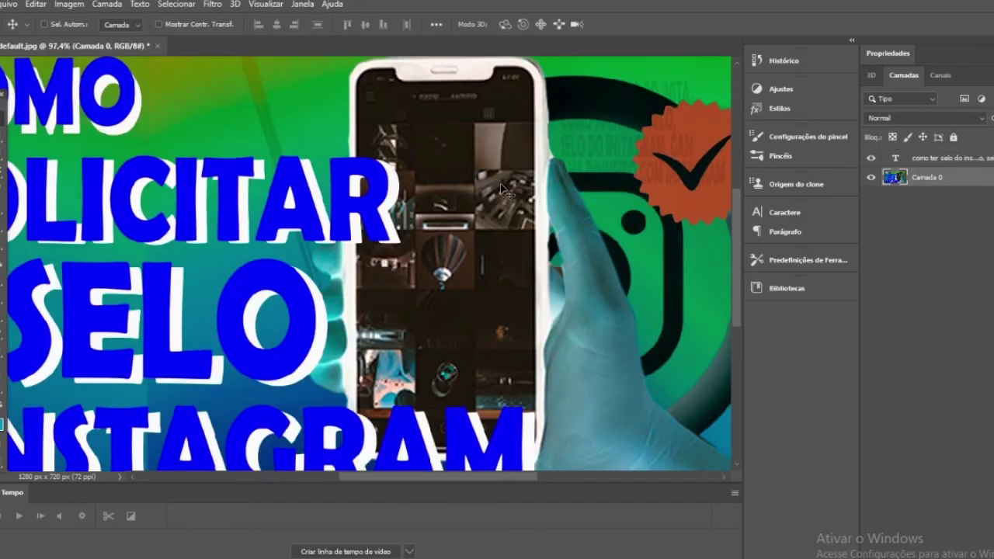
{"action": "key", "text": "ctrl"}
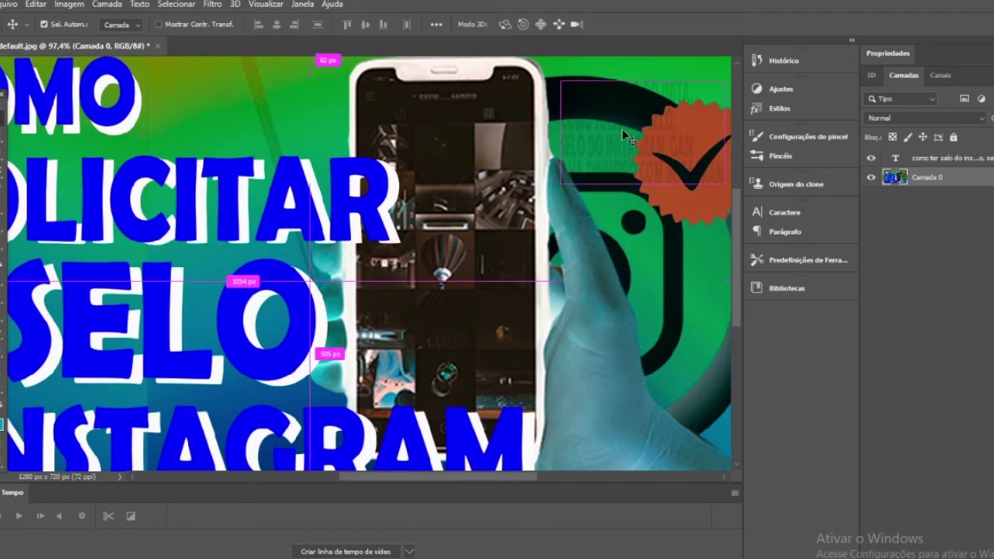
{"action": "key", "text": "ctrl+plus"}
{"action": "key", "text": "ctrl+plus"}
{"action": "key", "text": "ctrl+plus"}
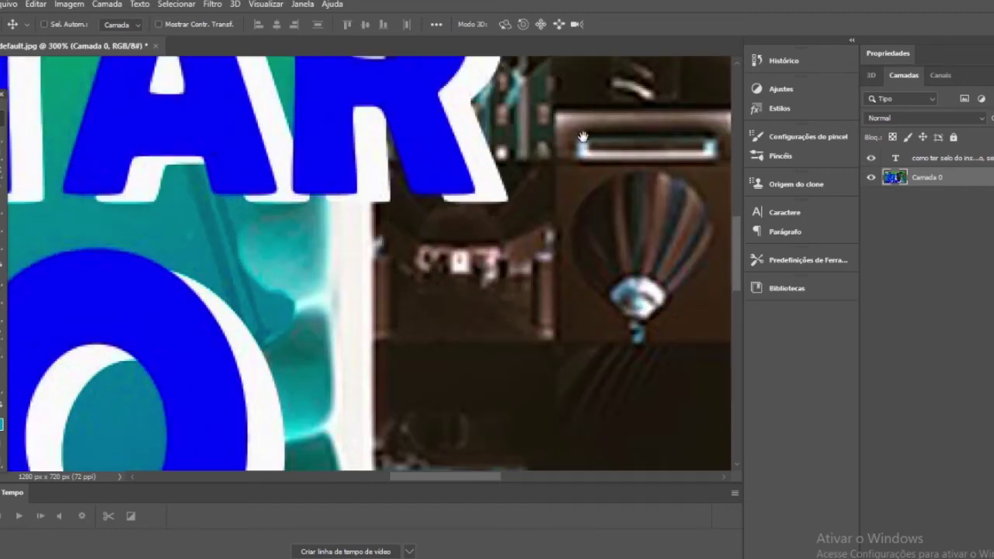
{"action": "left_click_drag", "start_coordinate": [592, 203], "coordinate": [428, 337]}
{"action": "left_click_drag", "start_coordinate": [548, 208], "coordinate": [306, 262]}
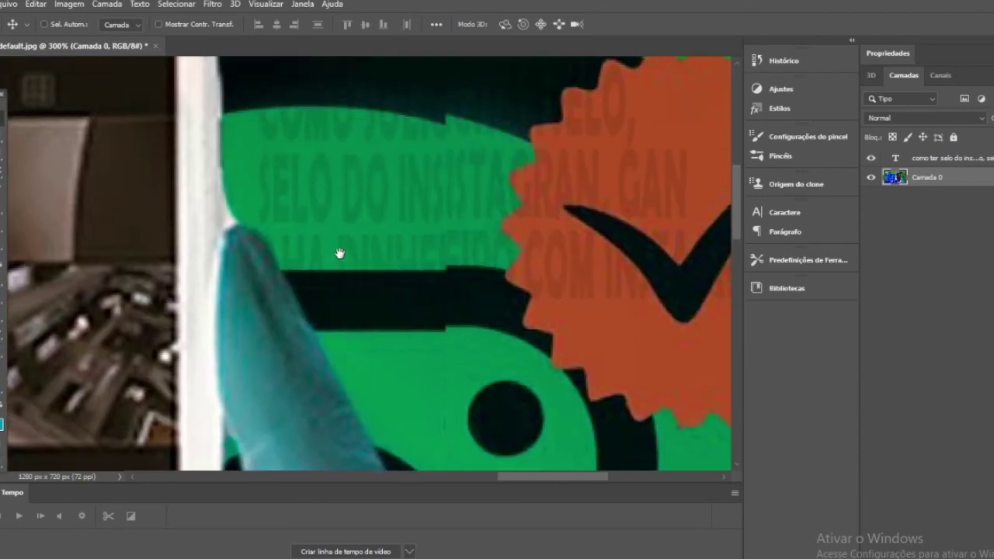
{"action": "left_click", "coordinate": [947, 160]}
{"action": "left_click", "coordinate": [941, 179]}
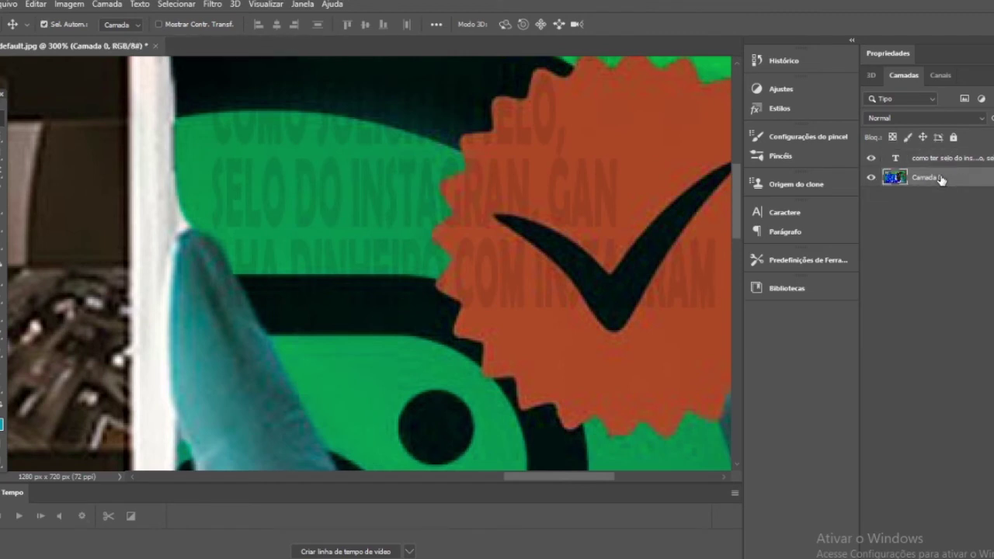
{"action": "key", "text": "ctrl+i"}
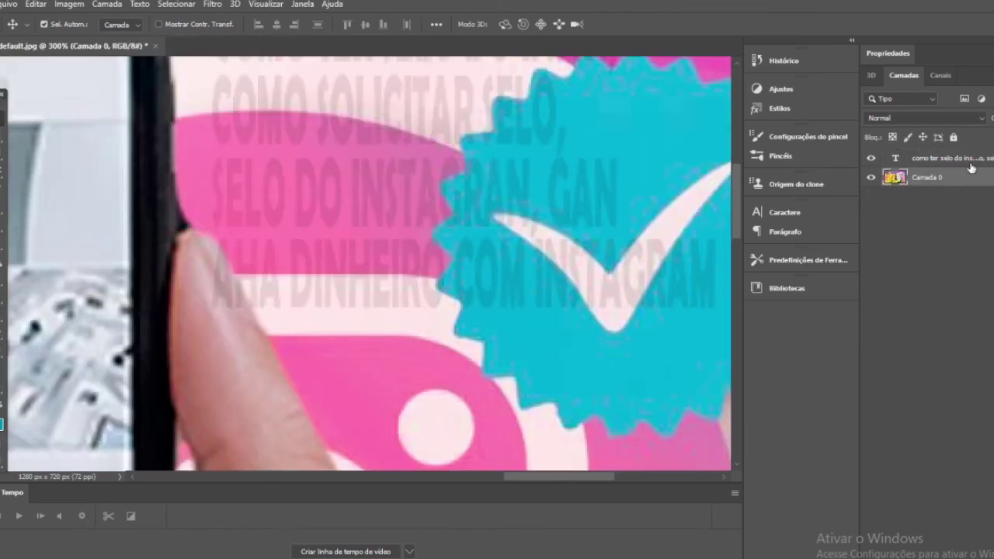
Invert Camada 0 again, lower the keyword text's opacity until it blends into the inverted image, and restore the original colors.
{"action": "key", "text": "ctrl+i"}
{"action": "left_click", "coordinate": [958, 160]}
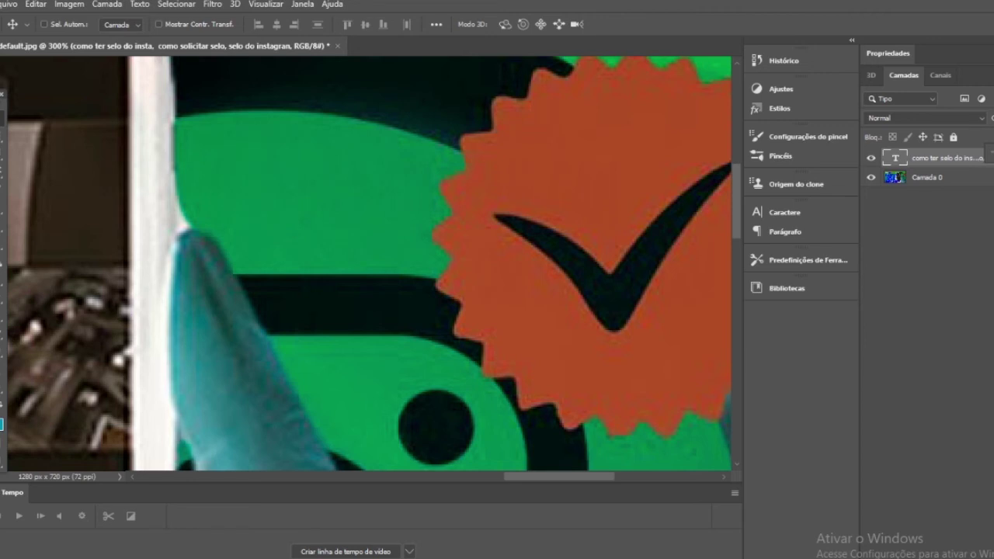
{"action": "left_click", "coordinate": [949, 184]}
{"action": "key", "text": "ctrl+i"}
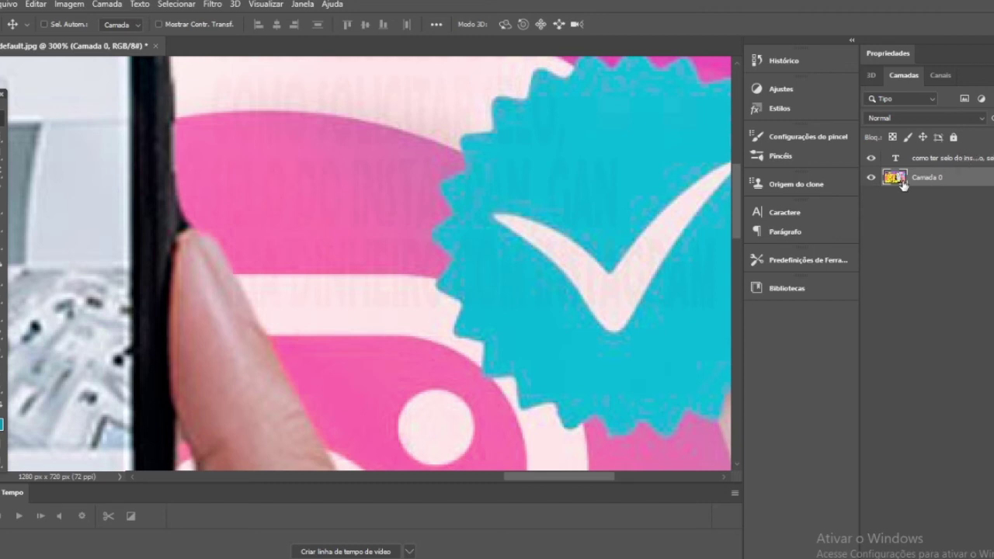
Check the fainter keyword text on the wider thumbnail by inverting Camada 0's colors, and undo the inversion.
{"action": "left_click", "coordinate": [963, 159]}
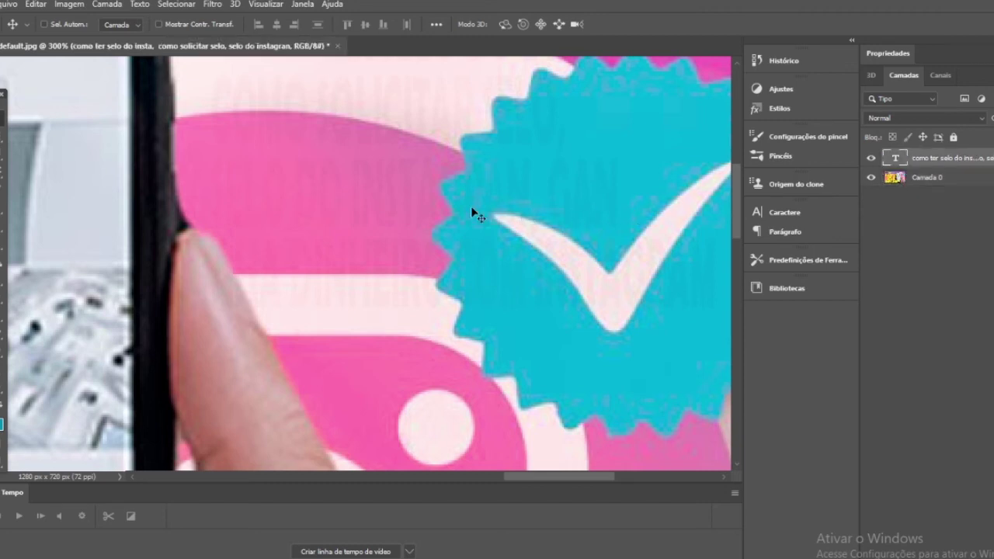
{"action": "scroll", "coordinate": [473, 211], "scroll_direction": "down", "scroll_amount": 5}
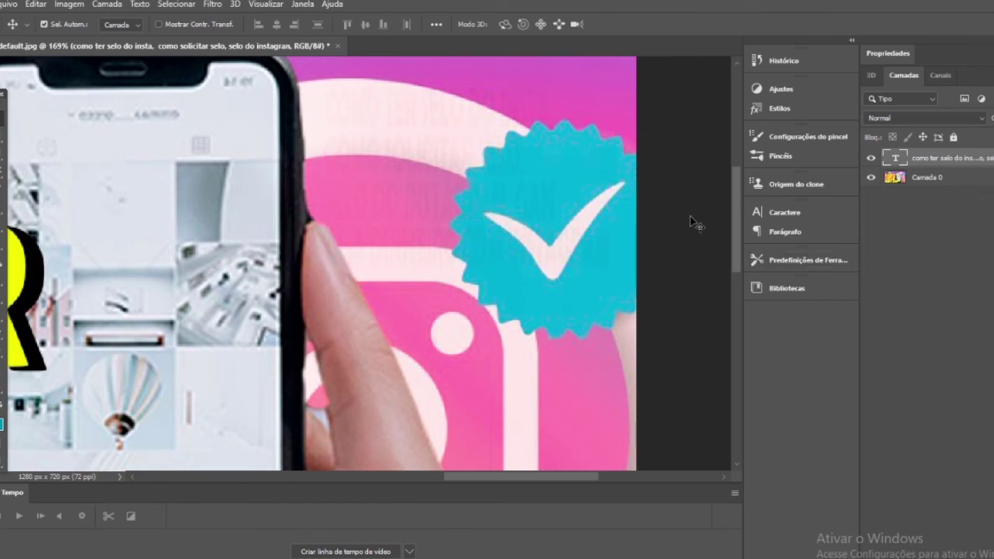
{"action": "left_click", "coordinate": [917, 178]}
{"action": "key", "text": "ctrl+i"}
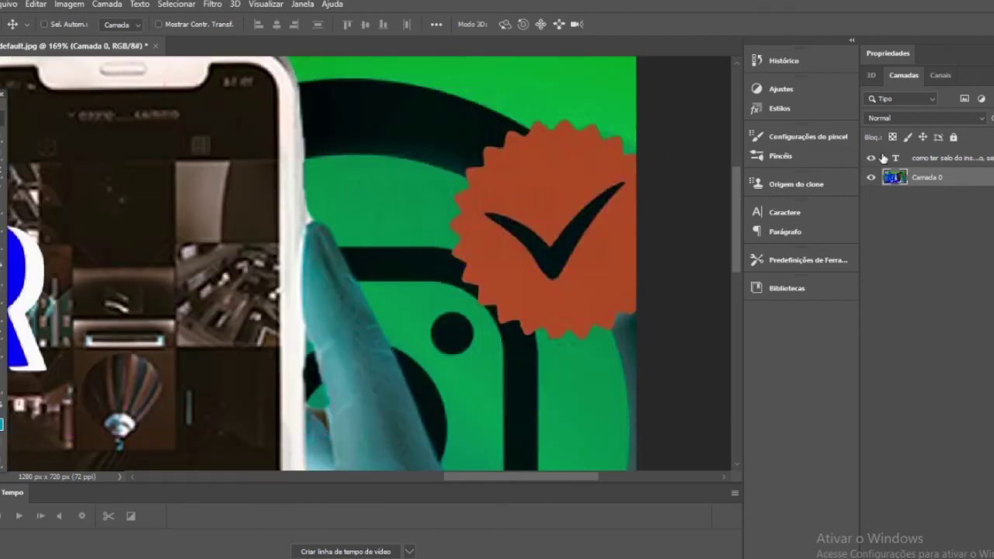
{"action": "key", "text": "ctrl+z"}
Readjust the keyword text's opacity to a faint level, test it against the inverted Camada 0, and restore the layer's colors.
{"action": "left_click", "coordinate": [975, 162]}
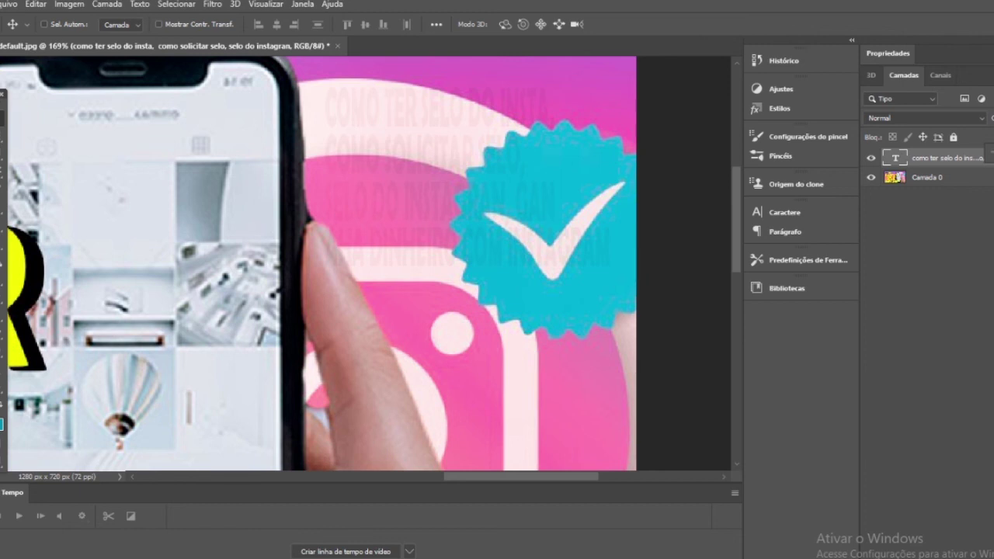
{"action": "left_click", "coordinate": [982, 177]}
{"action": "key", "text": "ctrl+i"}
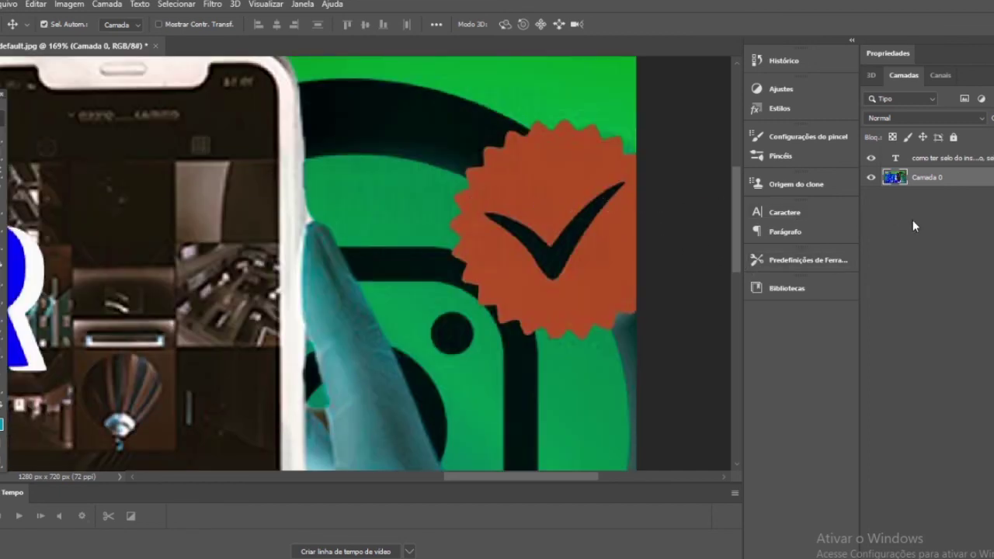
{"action": "key", "text": "ctrl+i"}
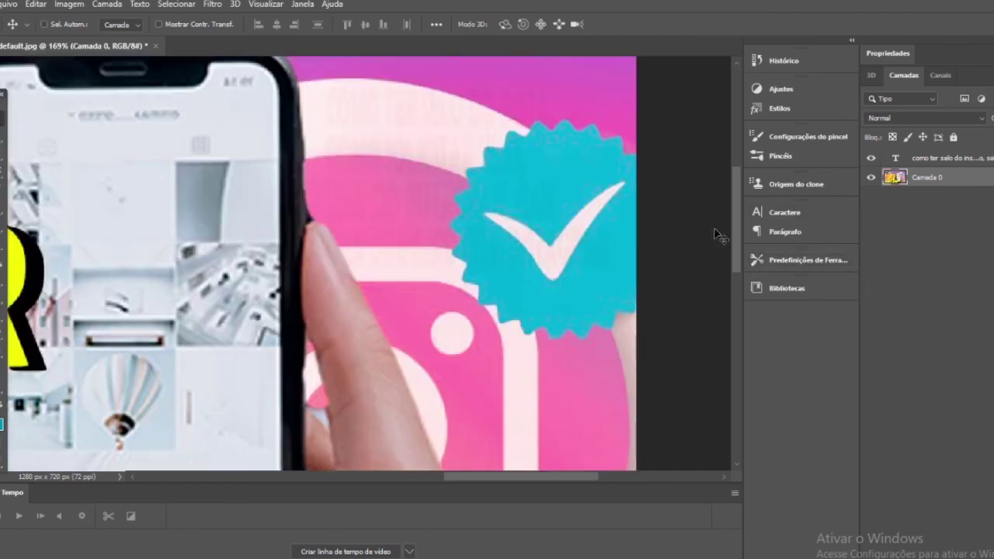
Deselect all layers and view the whole thumbnail to check how well the keyword text is hidden.
{"action": "left_click", "coordinate": [957, 201]}
{"action": "left_click", "coordinate": [977, 162]}
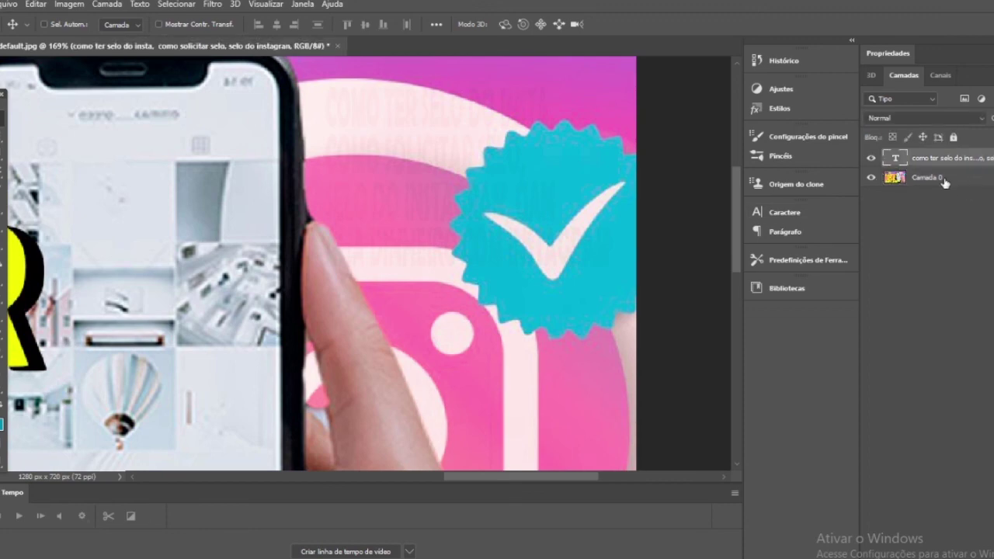
{"action": "left_click", "coordinate": [952, 231]}
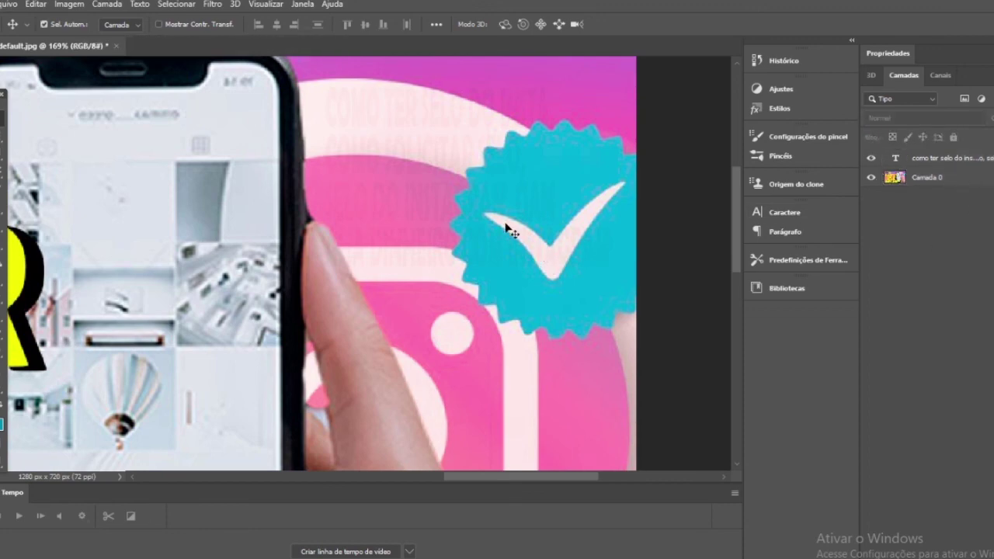
{"action": "key", "text": "ctrl+1"}
{"action": "key", "text": "ctrl+0"}
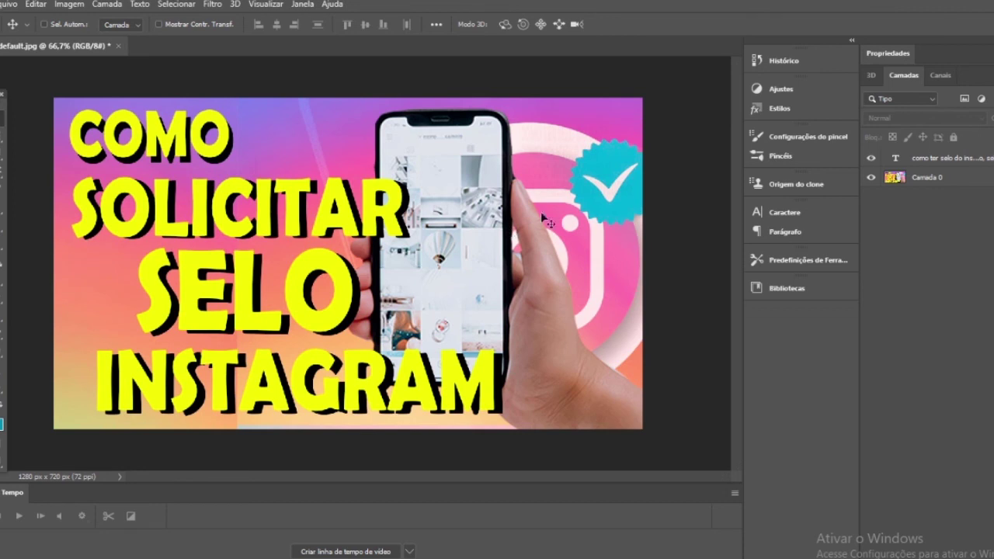